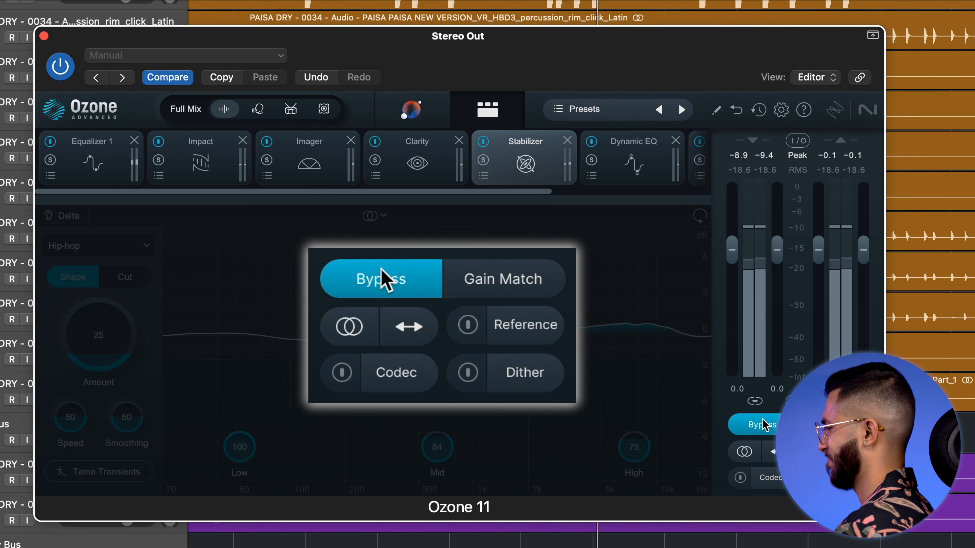
Turn off Ozone's bypass and review the settings of its modules, from Impact through Maximizer and back to Equalizer 1
{"action": "left_click", "coordinate": [763, 424]}
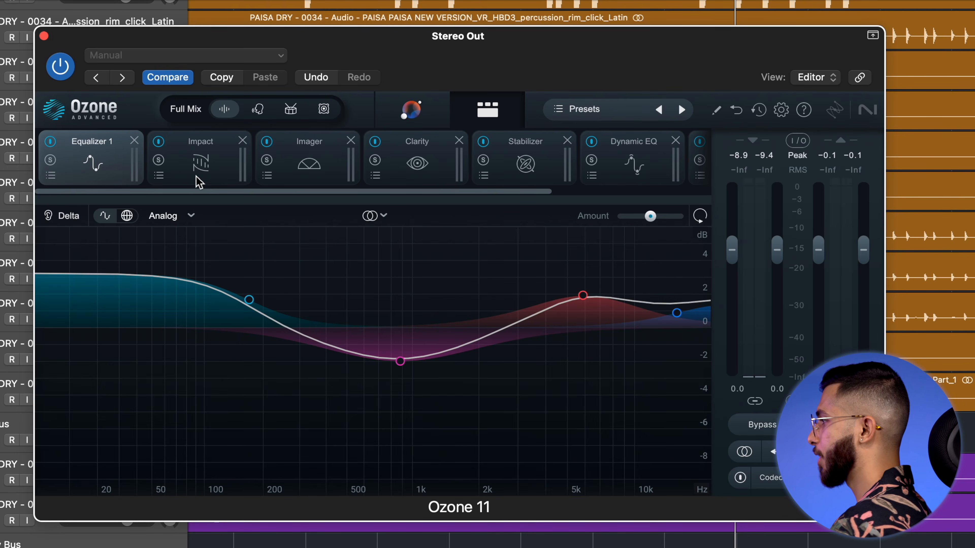
{"action": "left_click", "coordinate": [199, 177]}
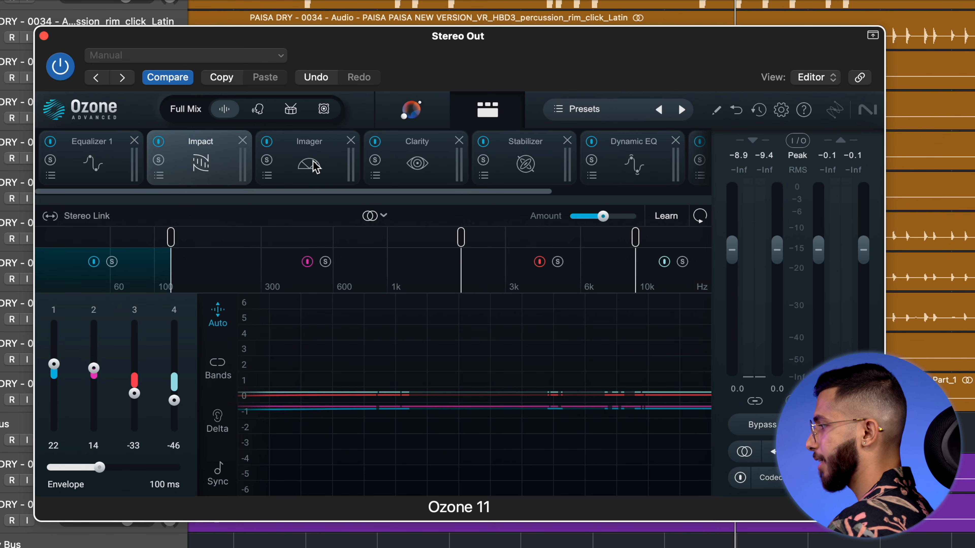
{"action": "left_click", "coordinate": [312, 164]}
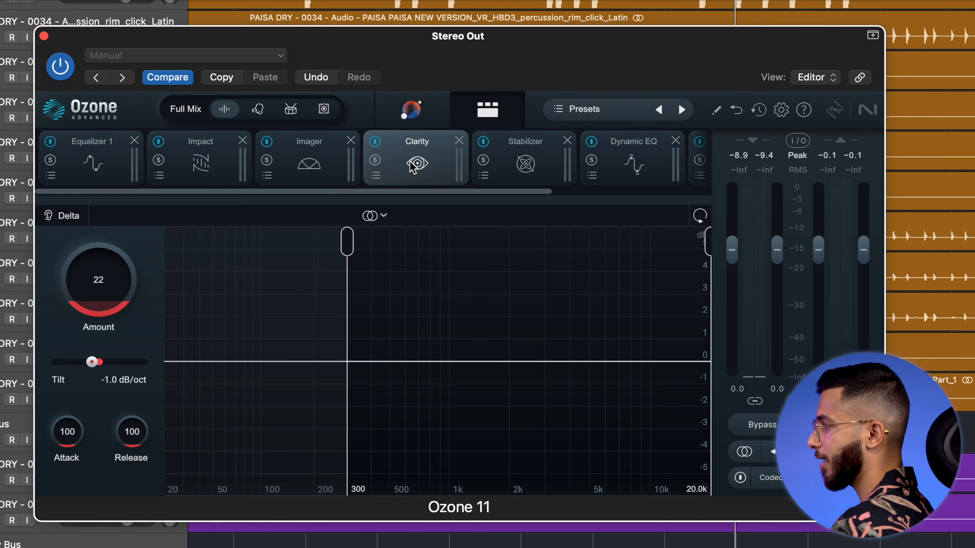
{"action": "left_click", "coordinate": [542, 156]}
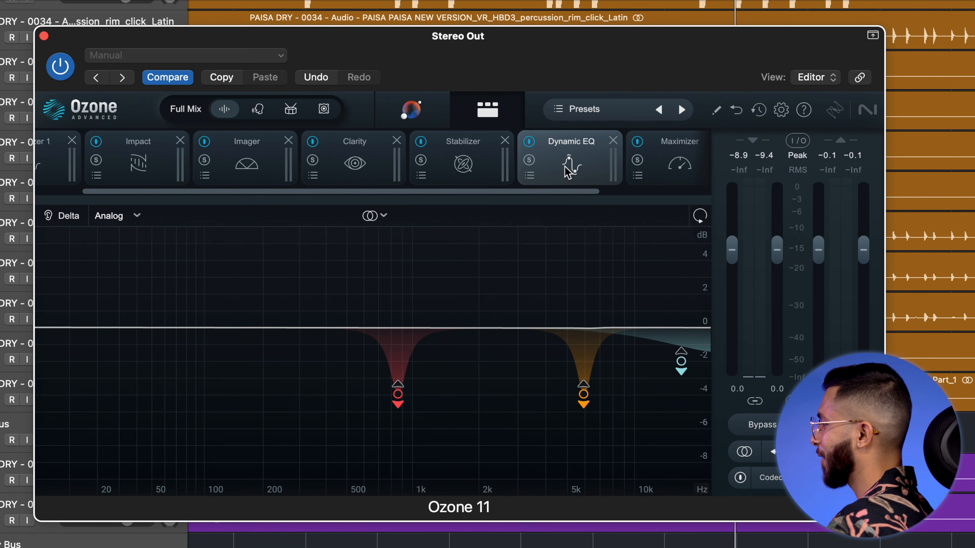
{"action": "left_click", "coordinate": [678, 151]}
{"action": "scroll", "coordinate": [678, 152], "scroll_direction": "right", "scroll_amount": 3}
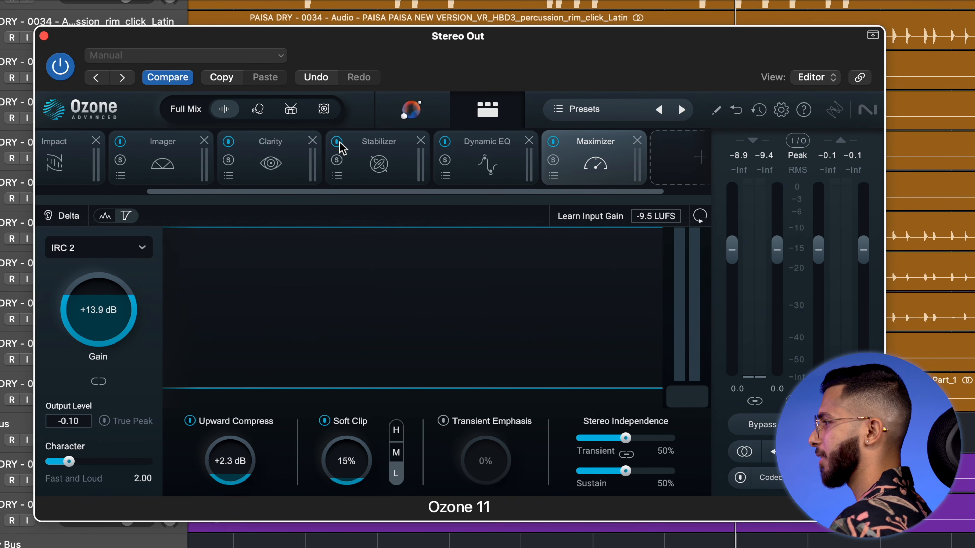
{"action": "scroll", "coordinate": [341, 148], "scroll_direction": "left", "scroll_amount": 3}
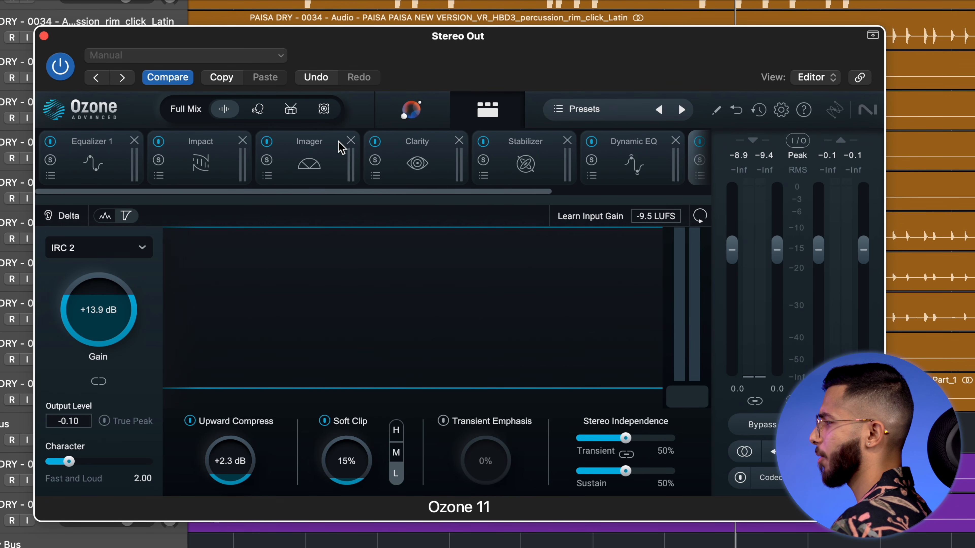
{"action": "left_click", "coordinate": [90, 164]}
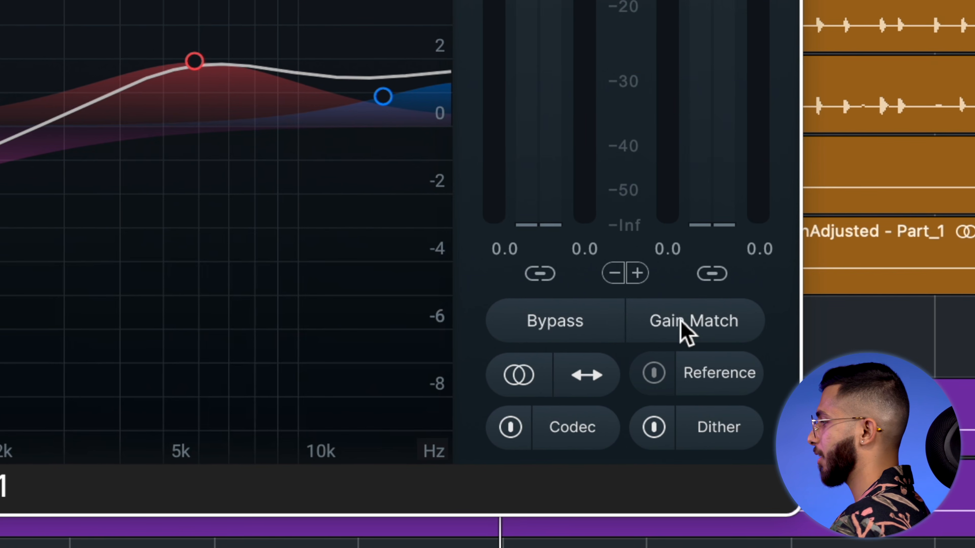
Enable Gain Match and toggle Ozone's bypass during playback to compare the processed and unprocessed mix at matched loudness
{"action": "left_click", "coordinate": [823, 426]}
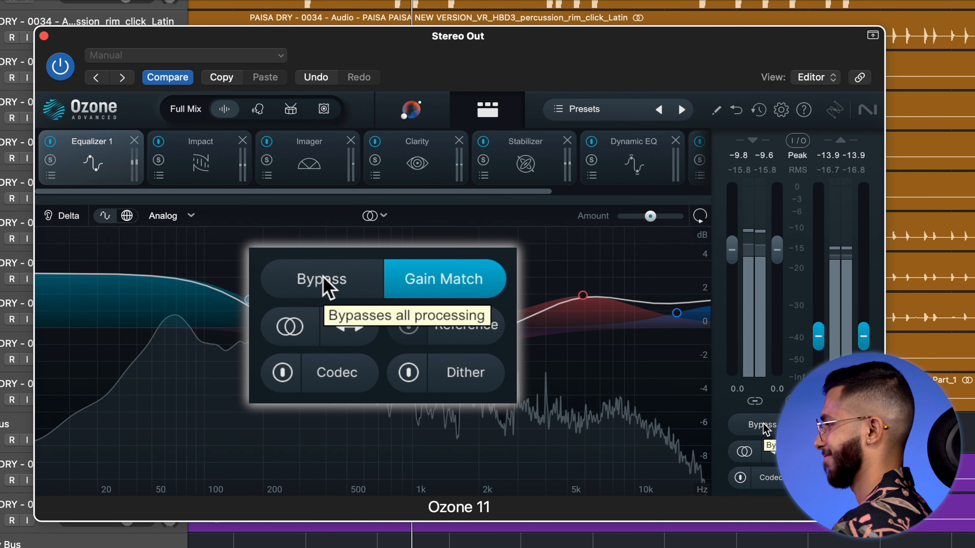
{"action": "left_click", "coordinate": [762, 425]}
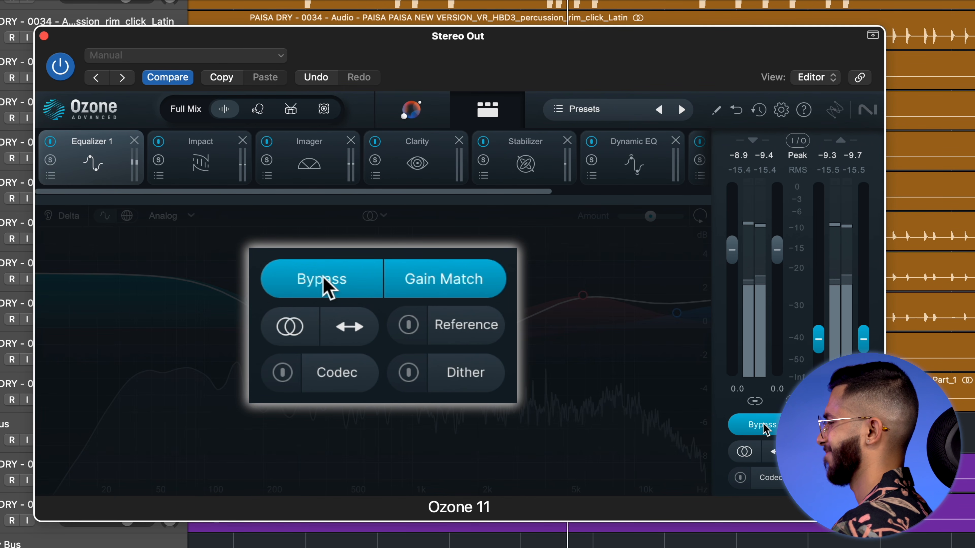
{"action": "left_click", "coordinate": [762, 424]}
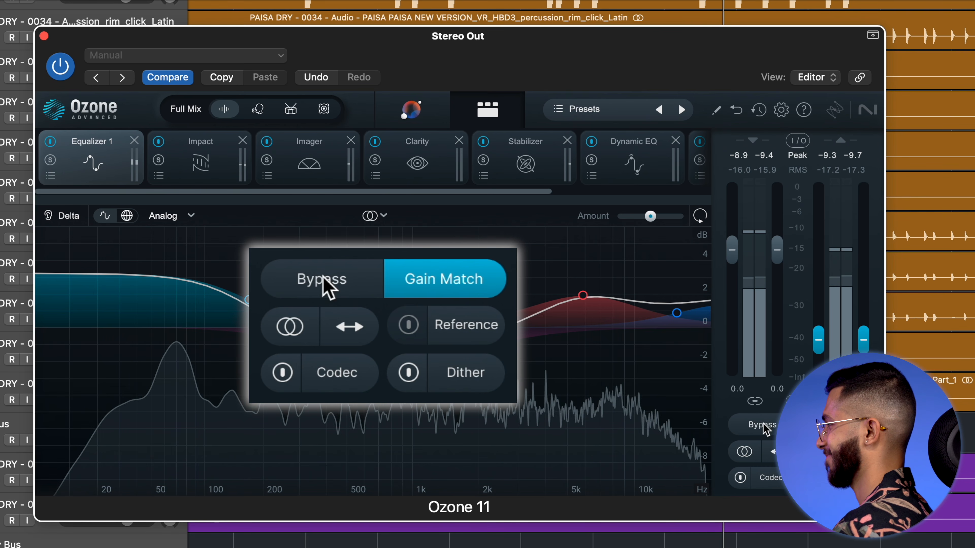
{"action": "left_click", "coordinate": [762, 425]}
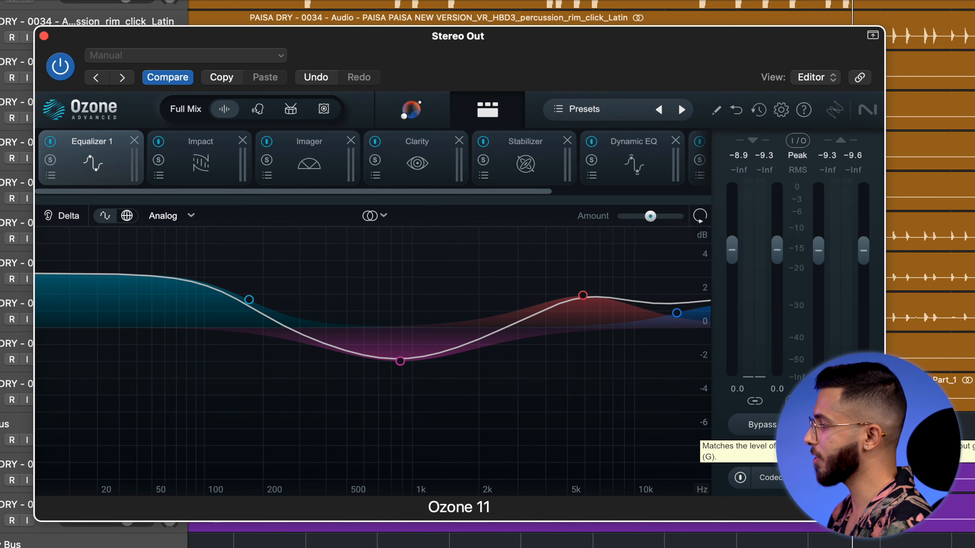
{"action": "left_click", "coordinate": [583, 292]}
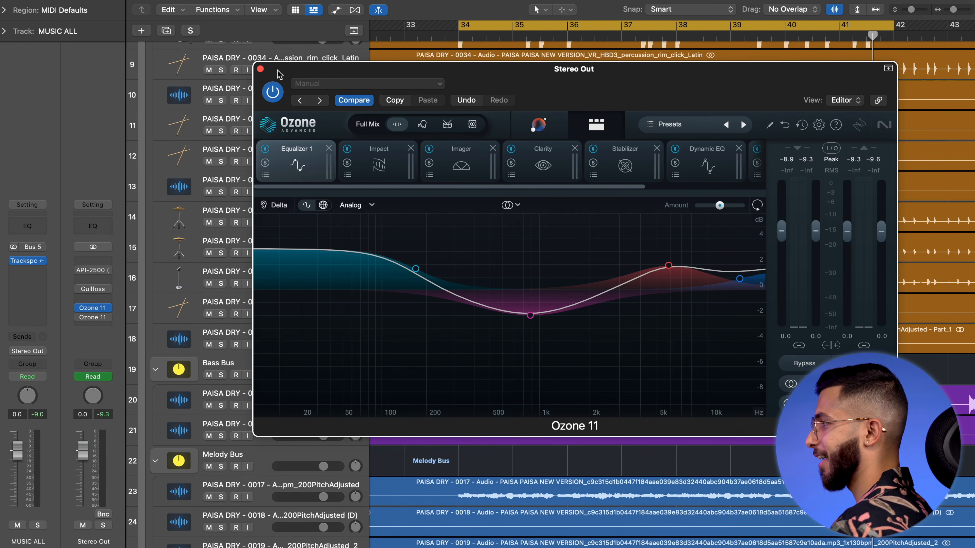
Close Ozone, open the API-2500 compressor on the Stereo Out, and switch it off and on to compare its effect
{"action": "left_click", "coordinate": [261, 69]}
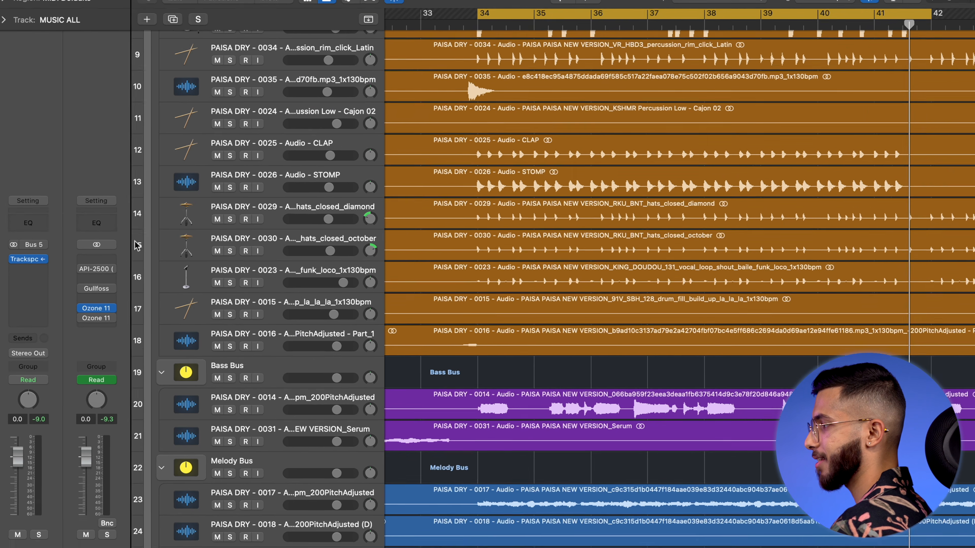
{"action": "mouse_move", "coordinate": [94, 267]}
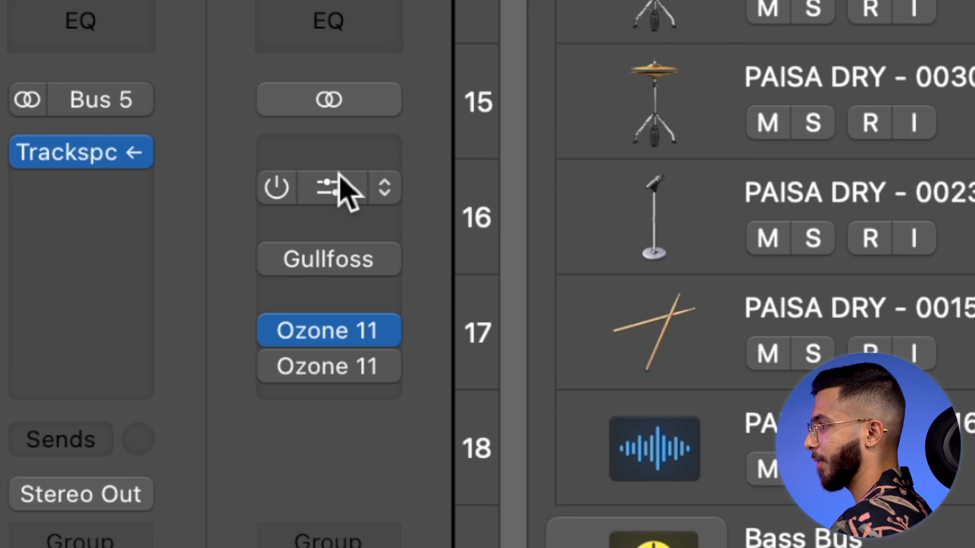
{"action": "left_click", "coordinate": [338, 174]}
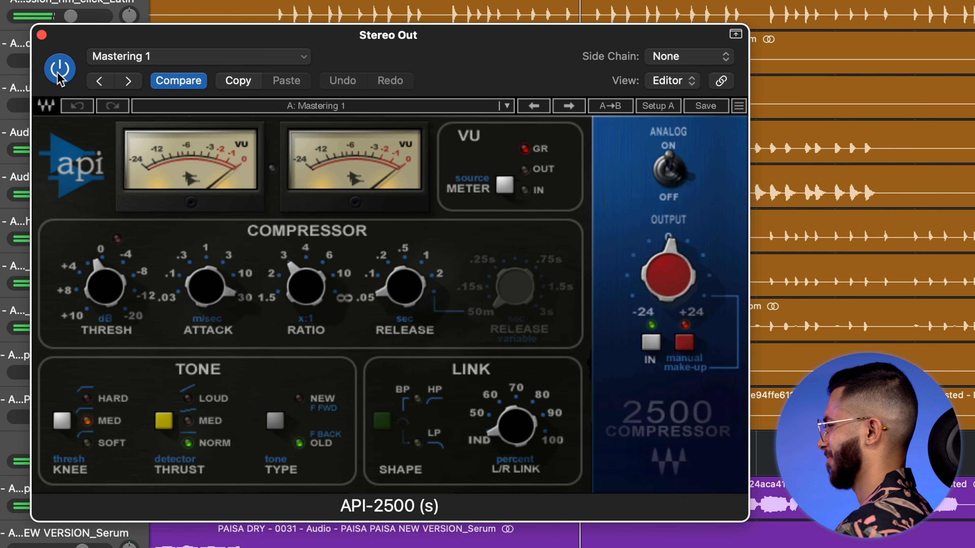
{"action": "left_click", "coordinate": [59, 73]}
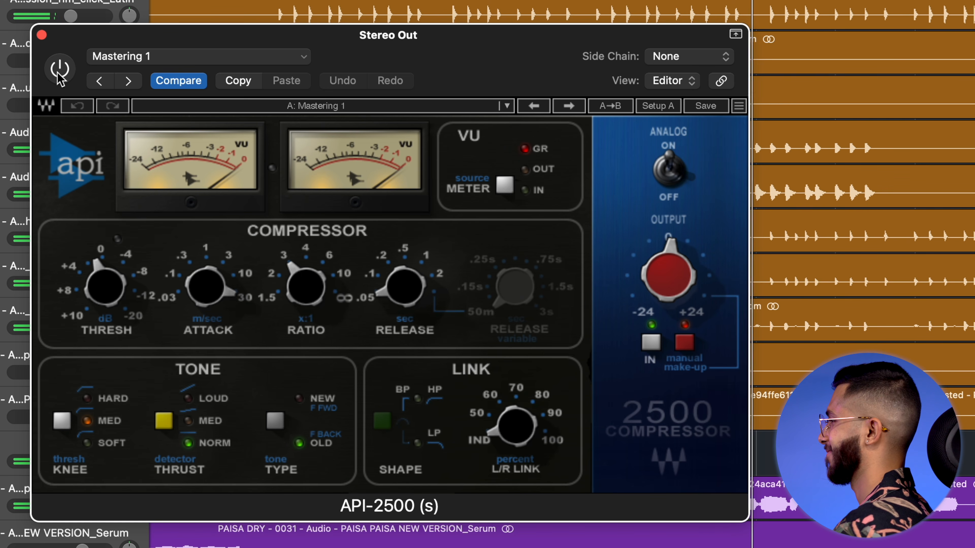
{"action": "left_click", "coordinate": [59, 71]}
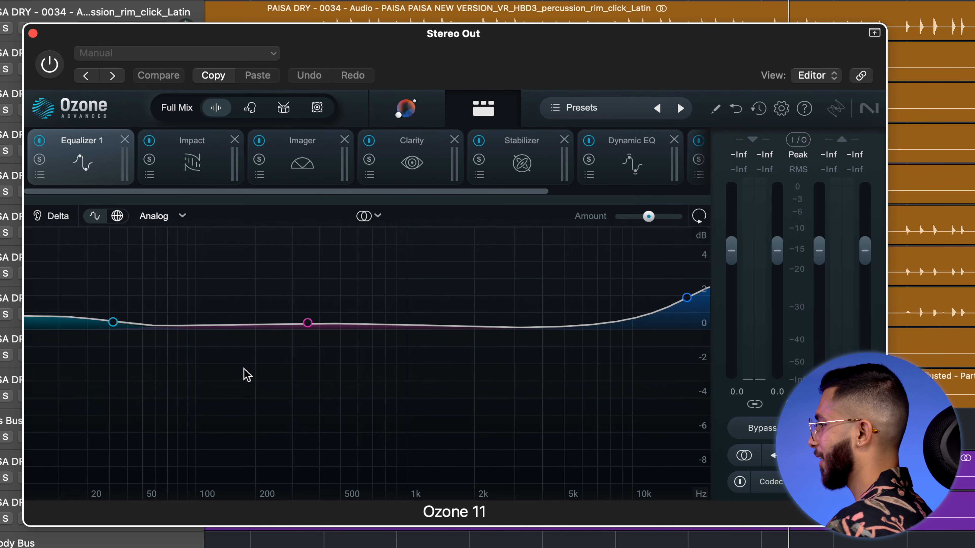
Review the second Ozone 11 instance's Impact, Imager, Clarity, Stabilizer, Dynamic EQ and Maximizer settings
{"action": "left_click", "coordinate": [192, 177]}
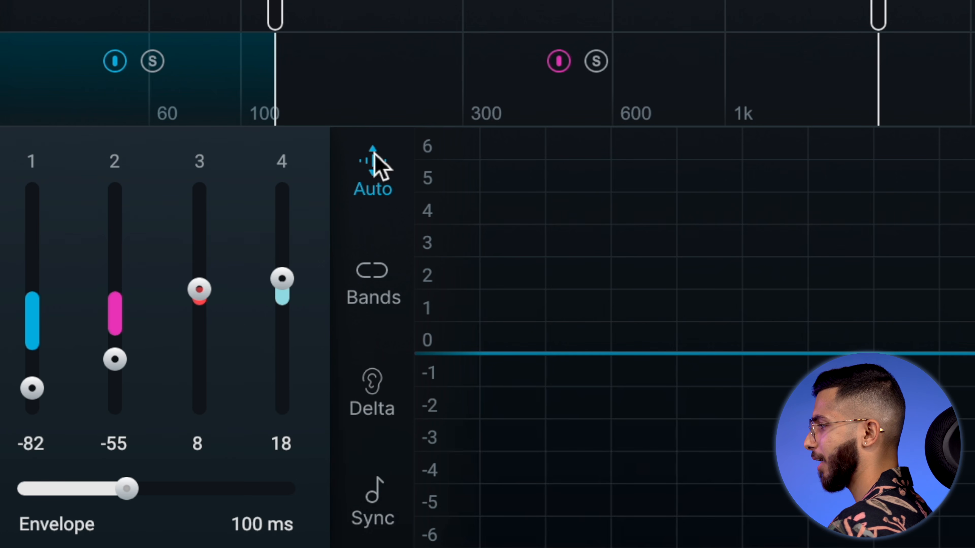
{"action": "left_click", "coordinate": [294, 157]}
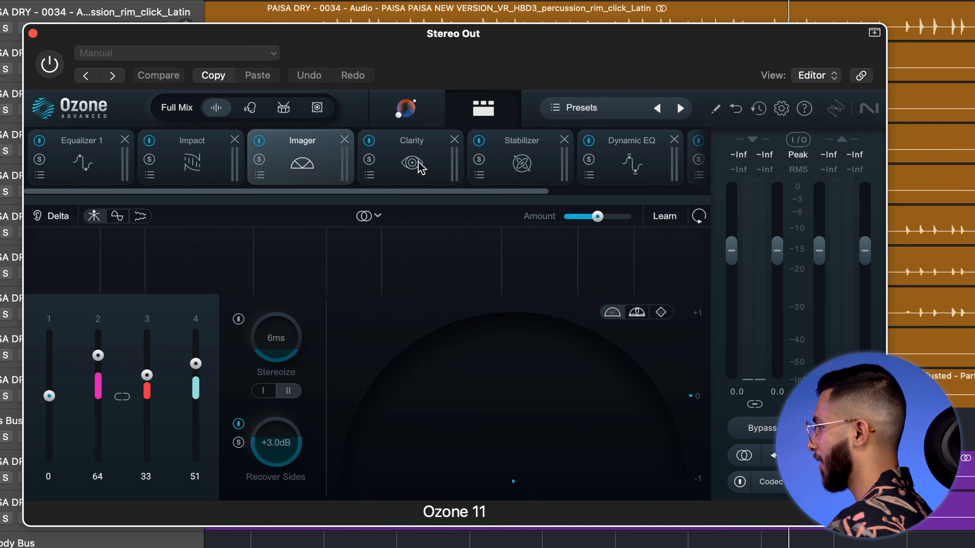
{"action": "left_click", "coordinate": [417, 164]}
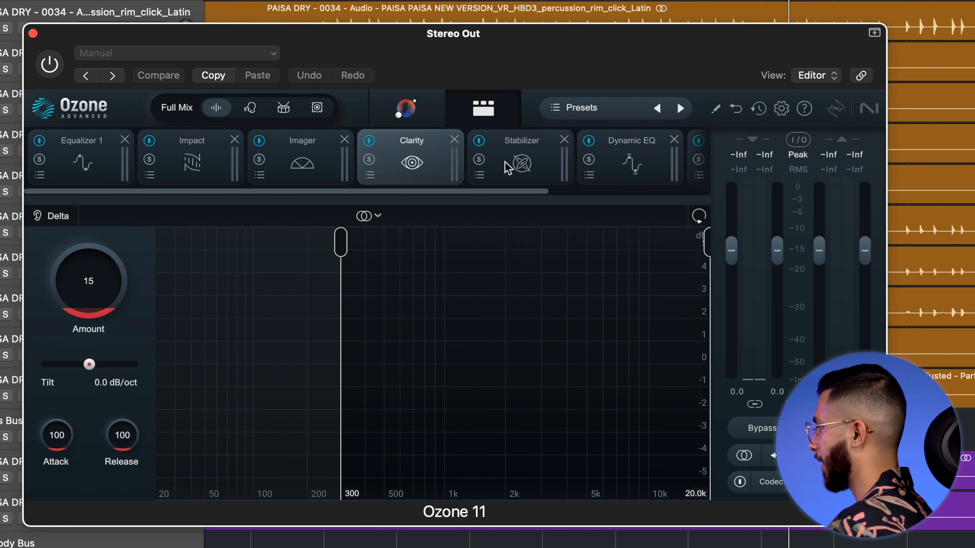
{"action": "left_click", "coordinate": [514, 166]}
{"action": "left_click", "coordinate": [646, 168]}
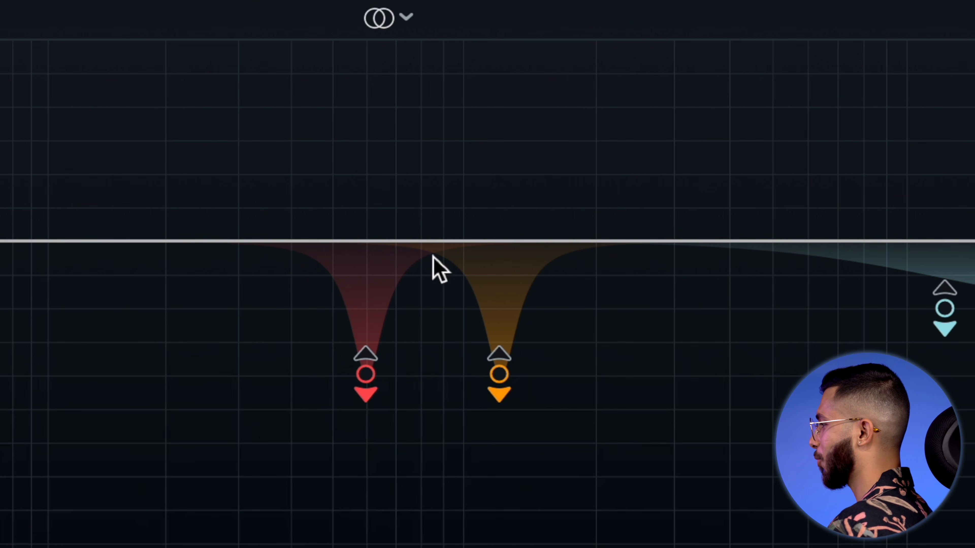
{"action": "left_click", "coordinate": [668, 157]}
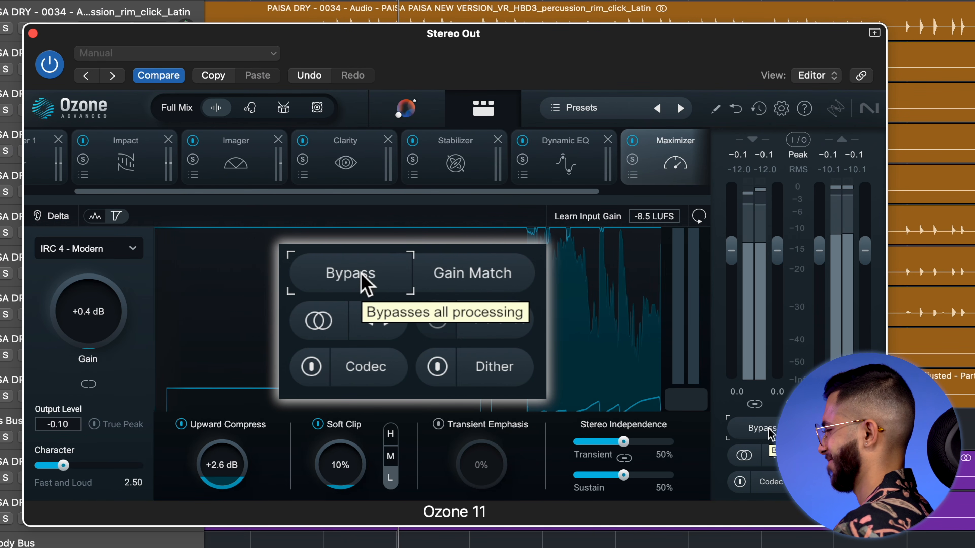
Toggle the second Ozone instance's bypass during playback to compare the master with and without its processing
{"action": "left_click", "coordinate": [769, 433]}
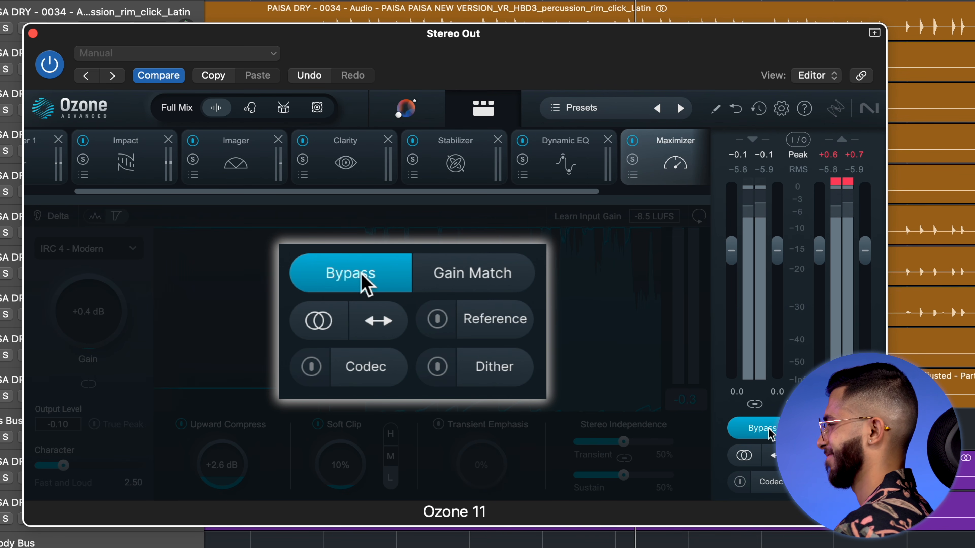
{"action": "left_click", "coordinate": [770, 433]}
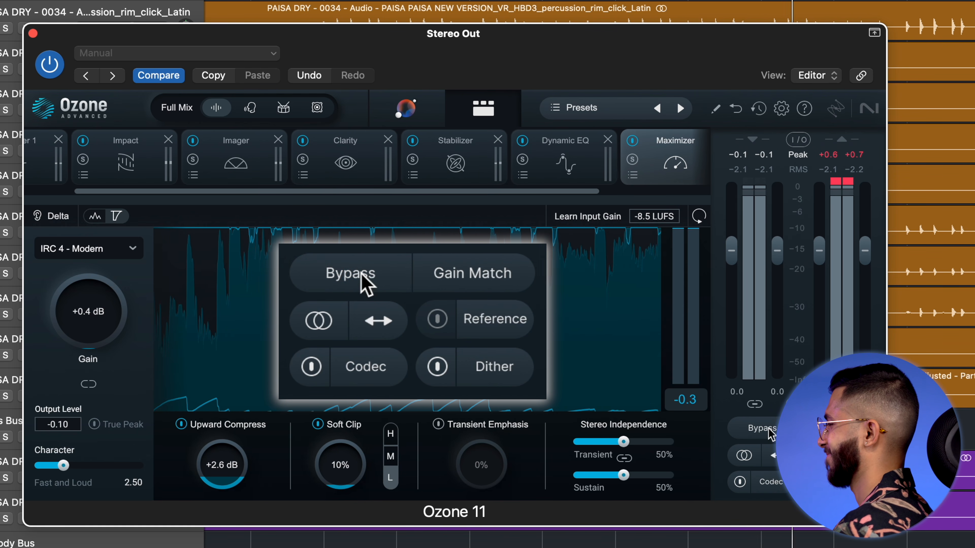
{"action": "left_click", "coordinate": [770, 432]}
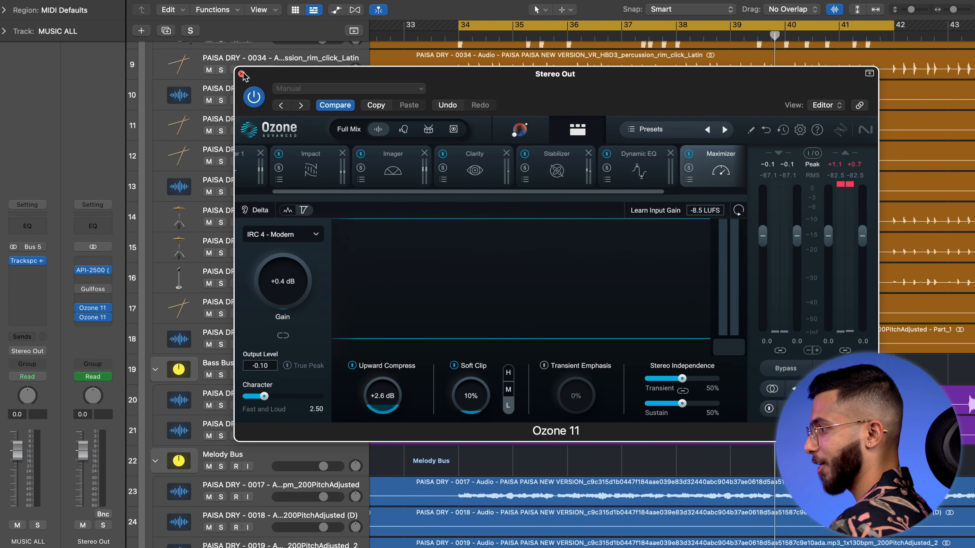
Close the Ozone window and open the Gullfoss plugin on the Stereo Out channel
{"action": "left_click", "coordinate": [241, 74]}
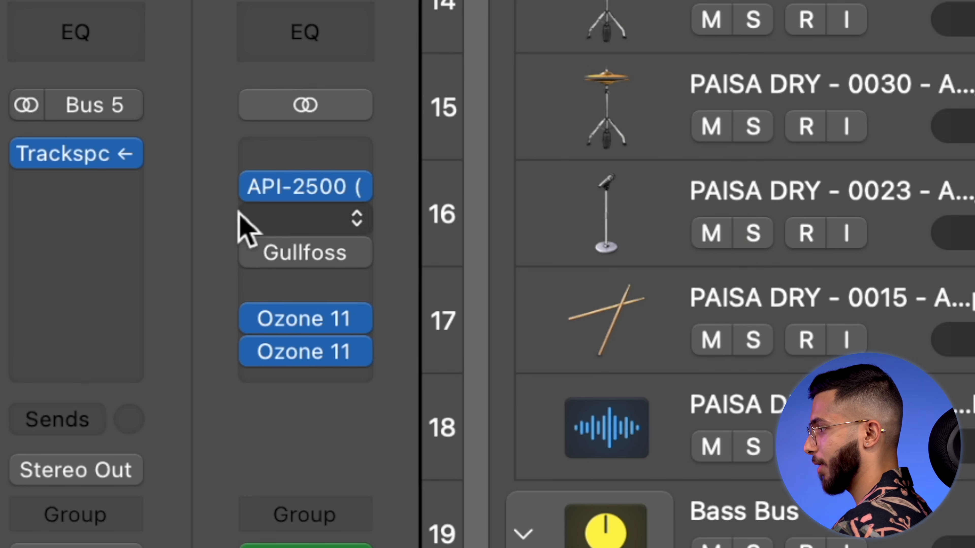
{"action": "mouse_move", "coordinate": [94, 289]}
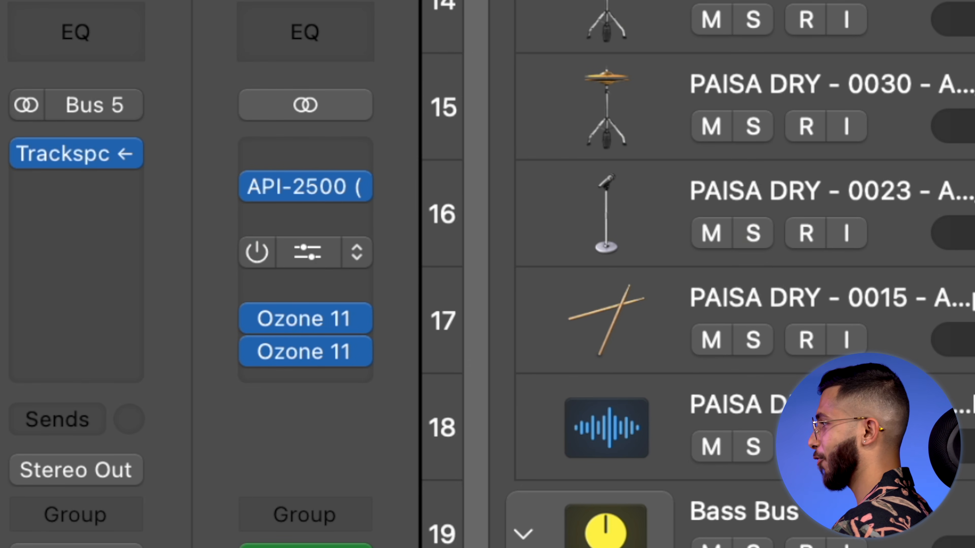
{"action": "left_click", "coordinate": [307, 252]}
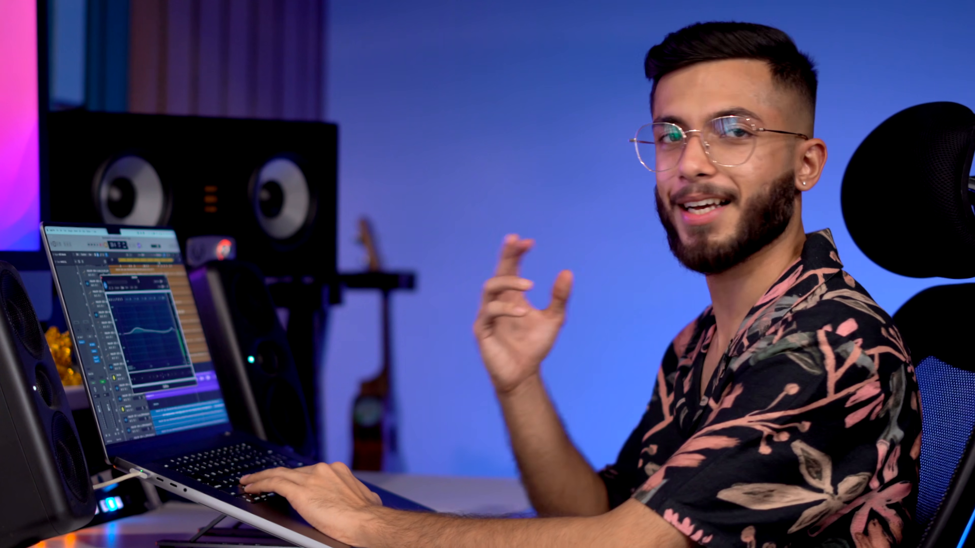
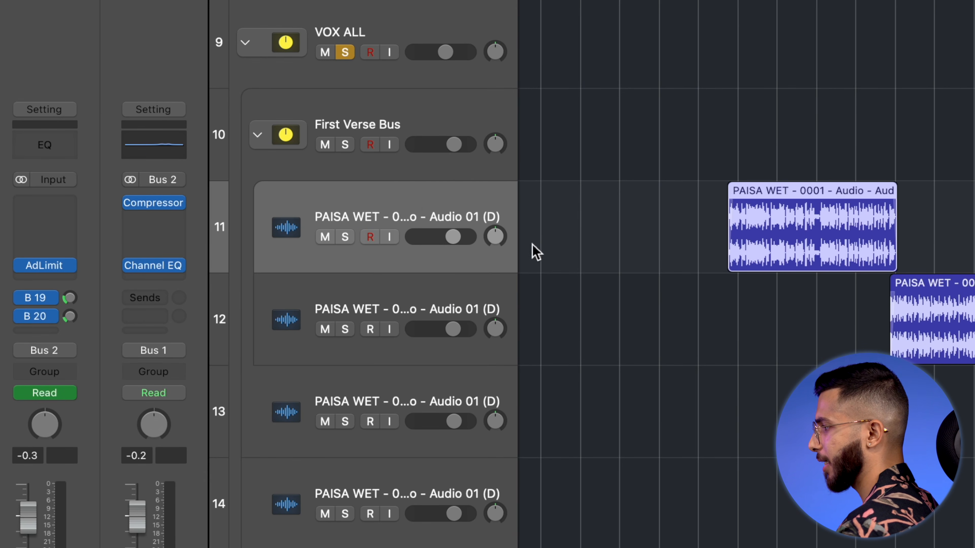
Inspect the AdLimit plugin on the first vocal track inside First Verse Bus, then close its window
{"action": "left_click", "coordinate": [421, 287]}
{"action": "left_click", "coordinate": [425, 199]}
{"action": "mouse_move", "coordinate": [53, 269]}
{"action": "left_click", "coordinate": [122, 252]}
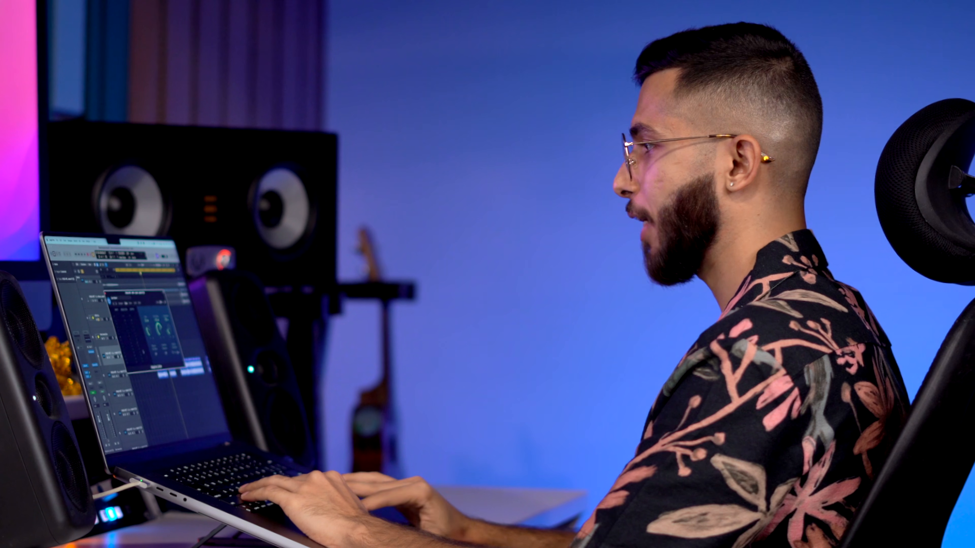
{"action": "key", "text": "super+w"}
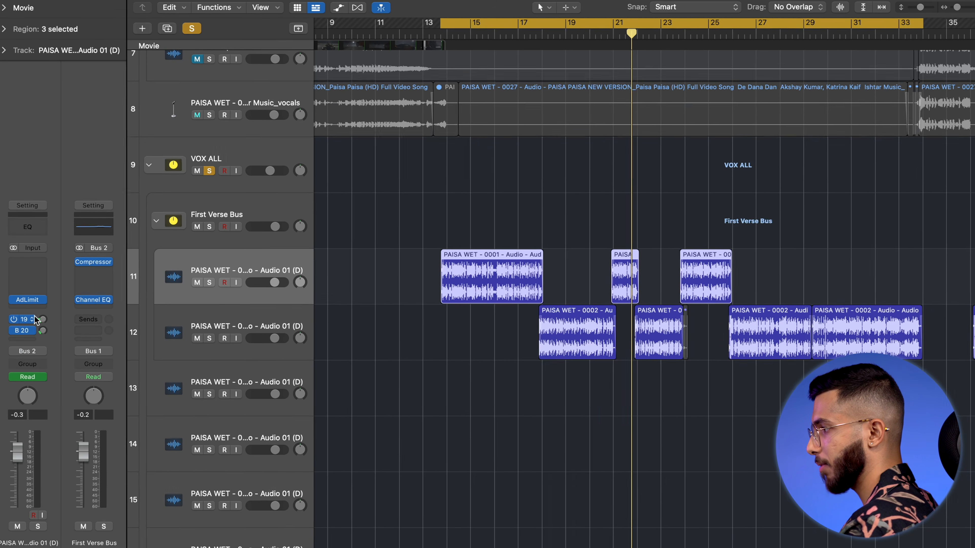
Follow the vocal track's Bus 19 send to its RVerb plugin, inspect the plate reverb settings, and close the plugin
{"action": "left_click", "coordinate": [35, 316]}
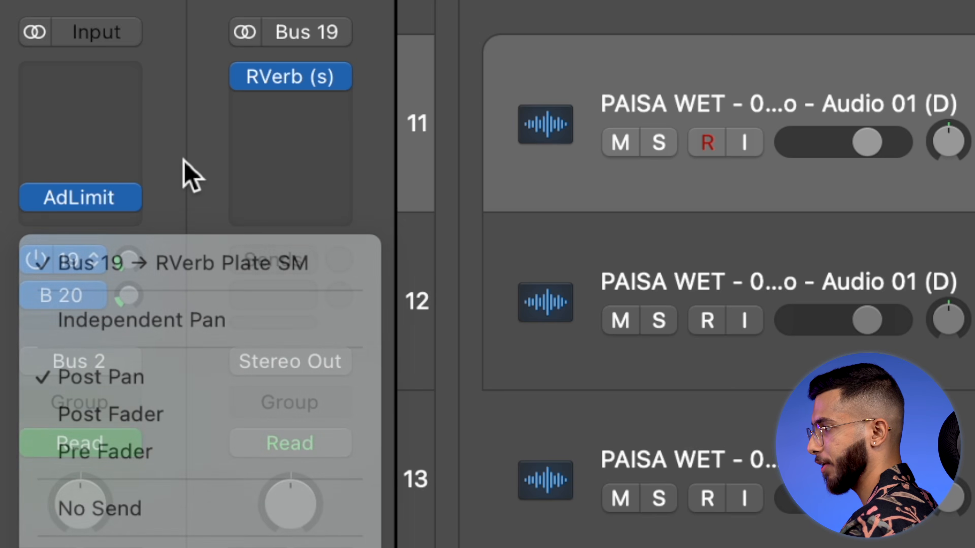
{"action": "left_click", "coordinate": [296, 81]}
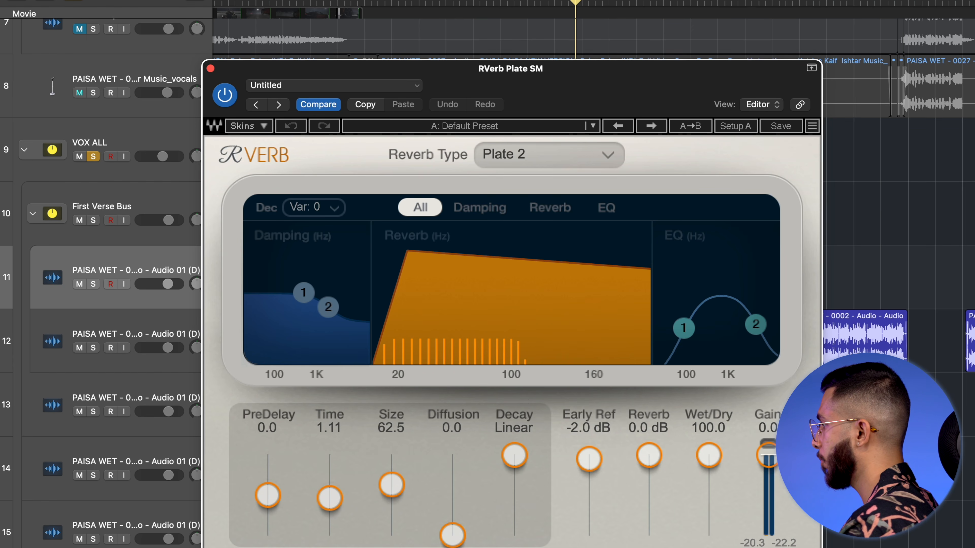
{"action": "left_click_drag", "start_coordinate": [513, 103], "coordinate": [414, 50]}
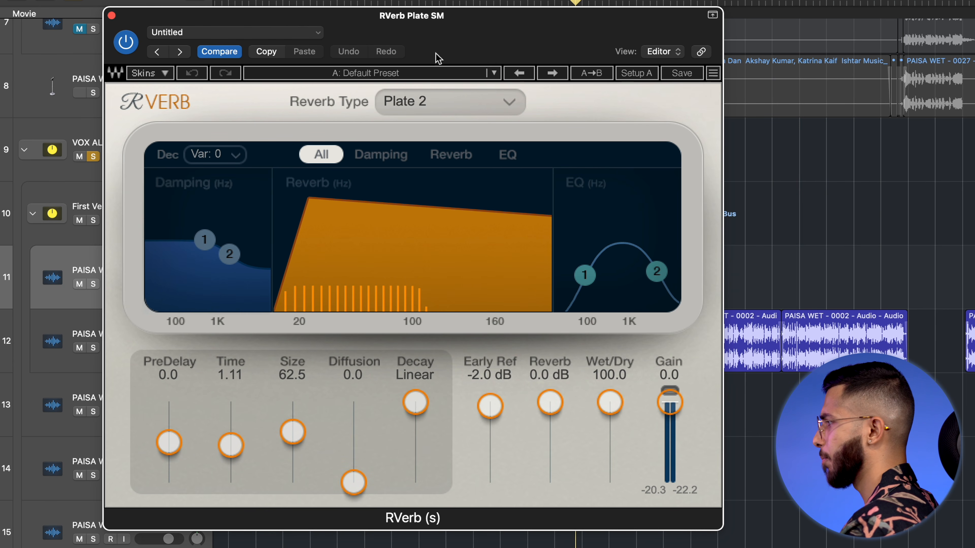
{"action": "left_click", "coordinate": [111, 16]}
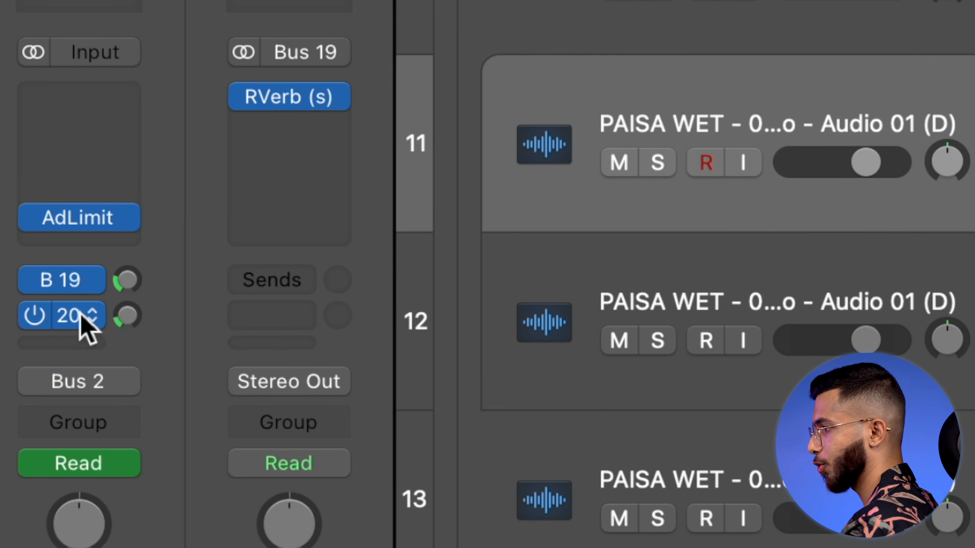
Follow the vocal track's Bus 20 send to the delay channel, inspect its Spaced Out plugin, and close the plugin
{"action": "left_click", "coordinate": [82, 318]}
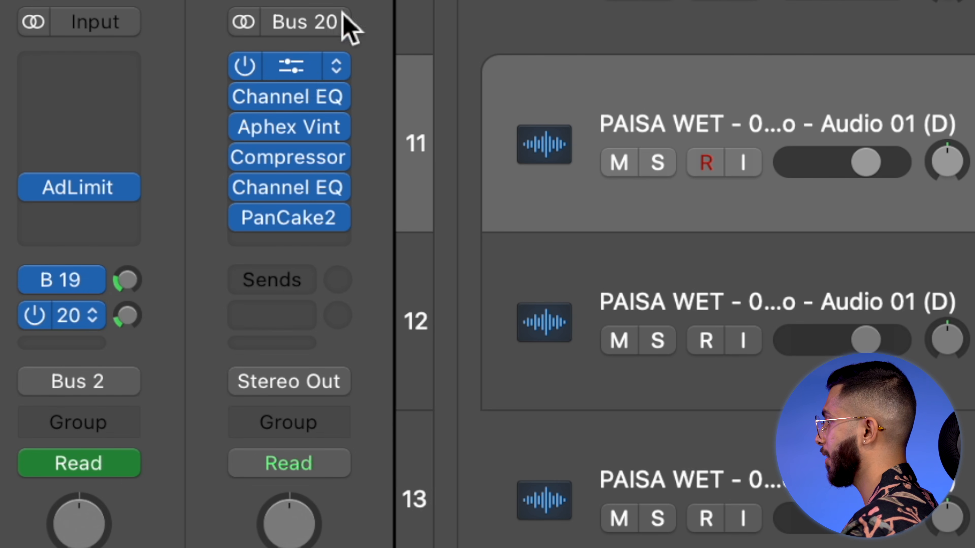
{"action": "left_click", "coordinate": [312, 64]}
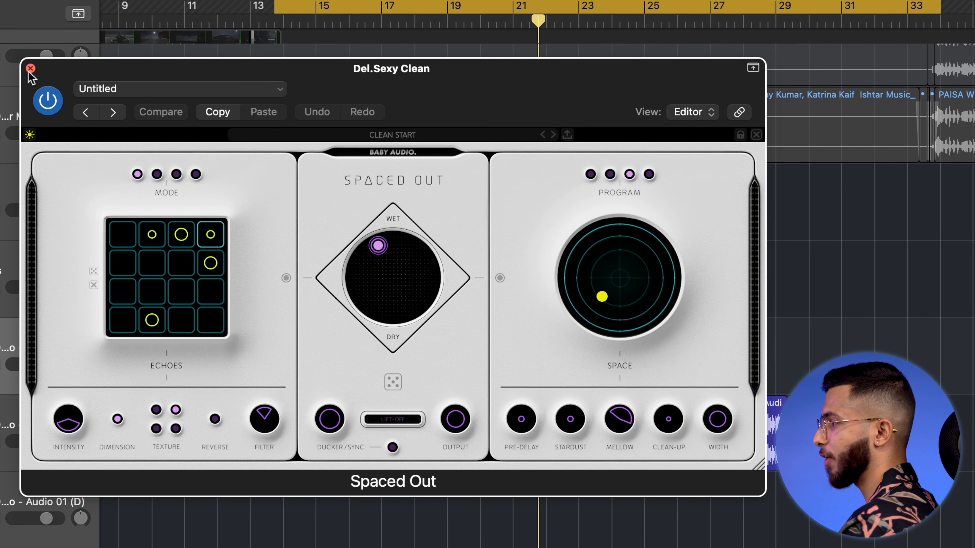
{"action": "left_click", "coordinate": [30, 69]}
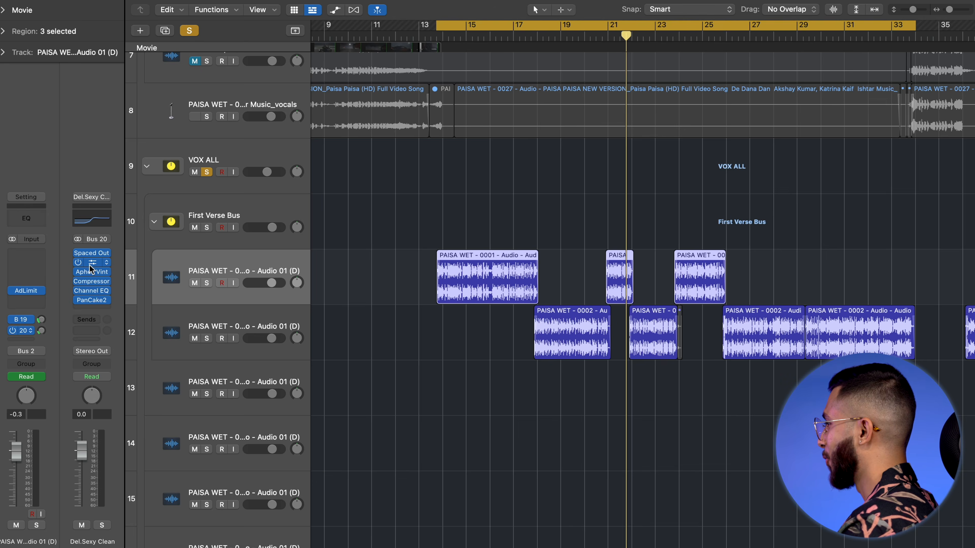
Inspect the remaining Bus 20 inserts in order: Channel EQ, Aphex Vintage Exciter, Compressor, second Channel EQ and PanCake2
{"action": "left_click", "coordinate": [90, 265]}
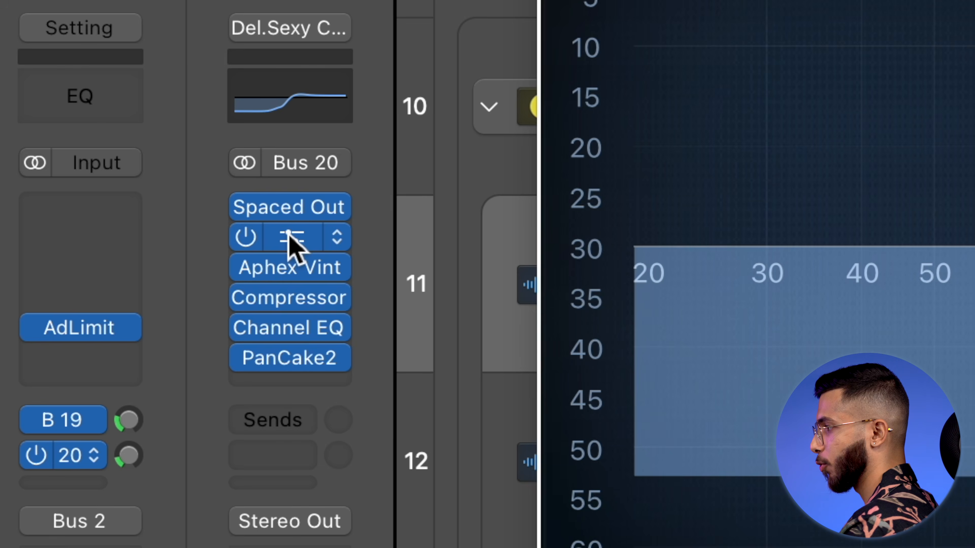
{"action": "left_click", "coordinate": [292, 270]}
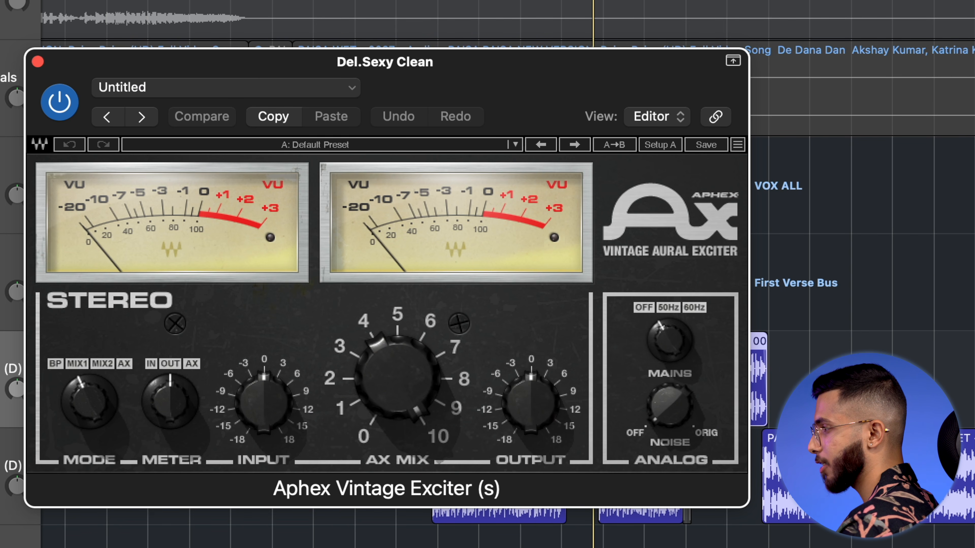
{"action": "left_click", "coordinate": [291, 270]}
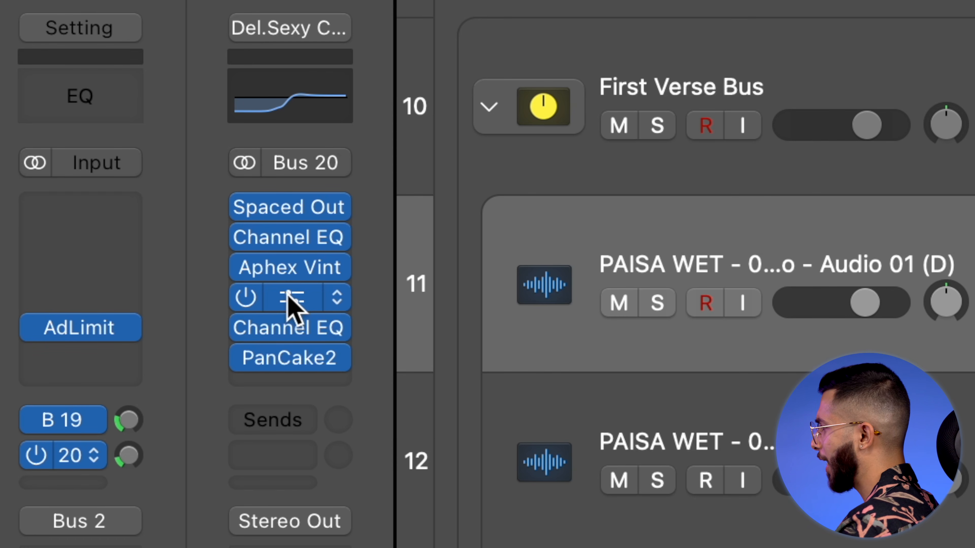
{"action": "left_click", "coordinate": [288, 296]}
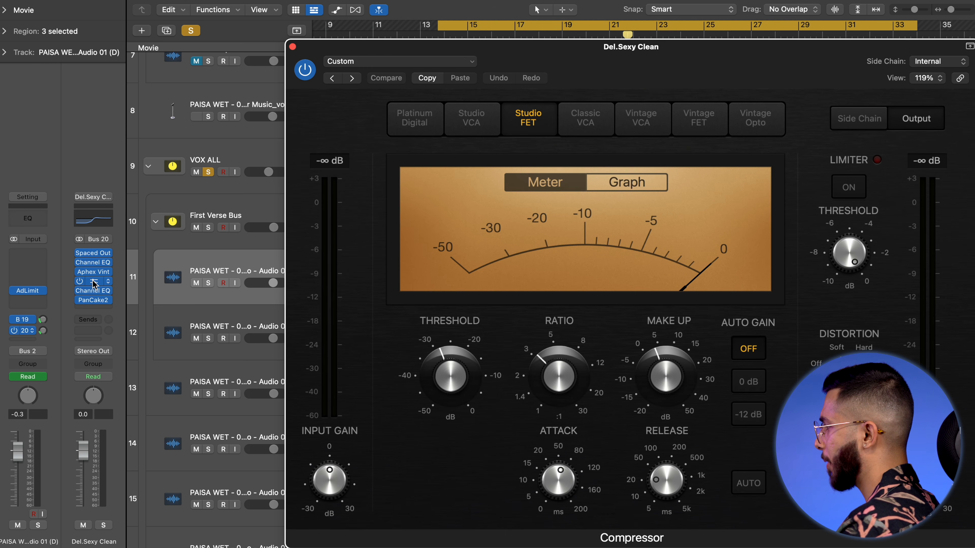
{"action": "left_click_drag", "start_coordinate": [94, 284], "coordinate": [93, 296]}
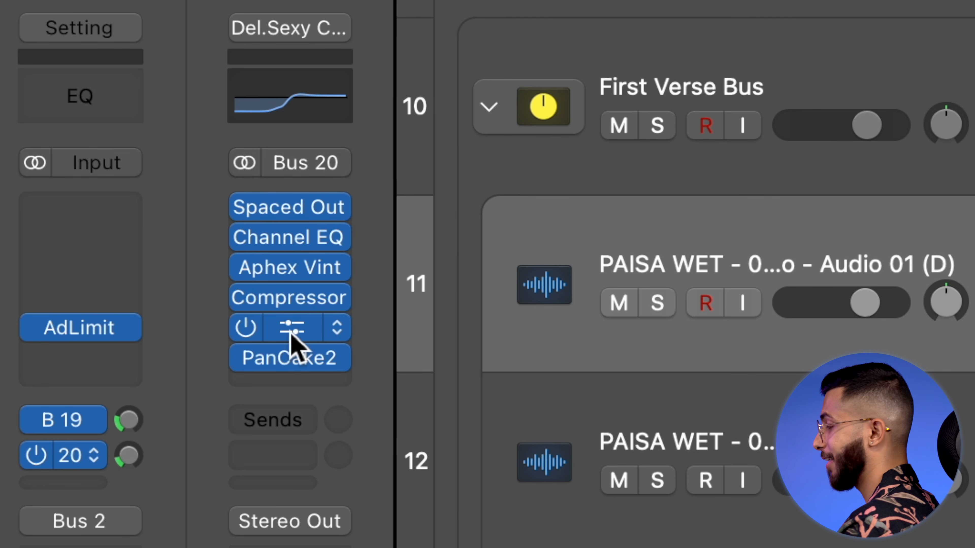
{"action": "left_click", "coordinate": [290, 333]}
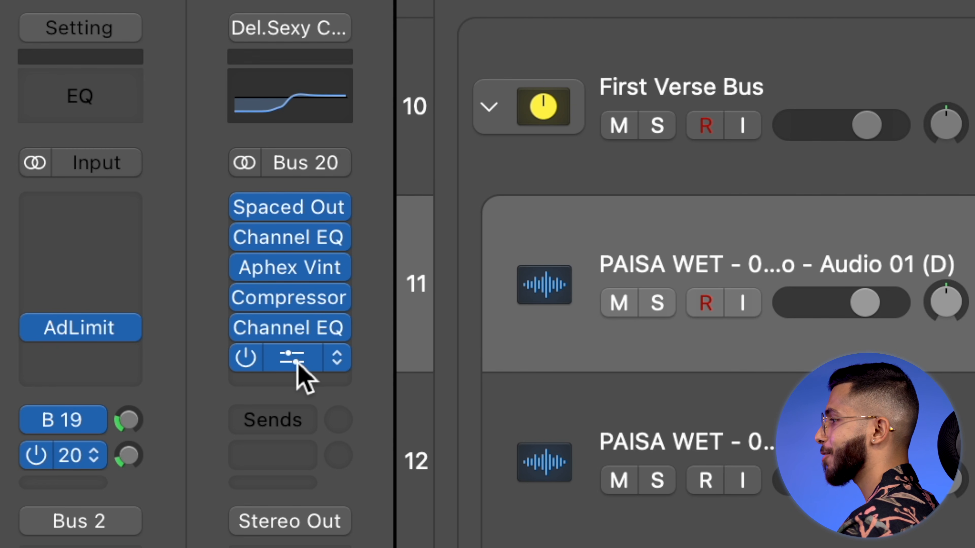
{"action": "left_click", "coordinate": [297, 363]}
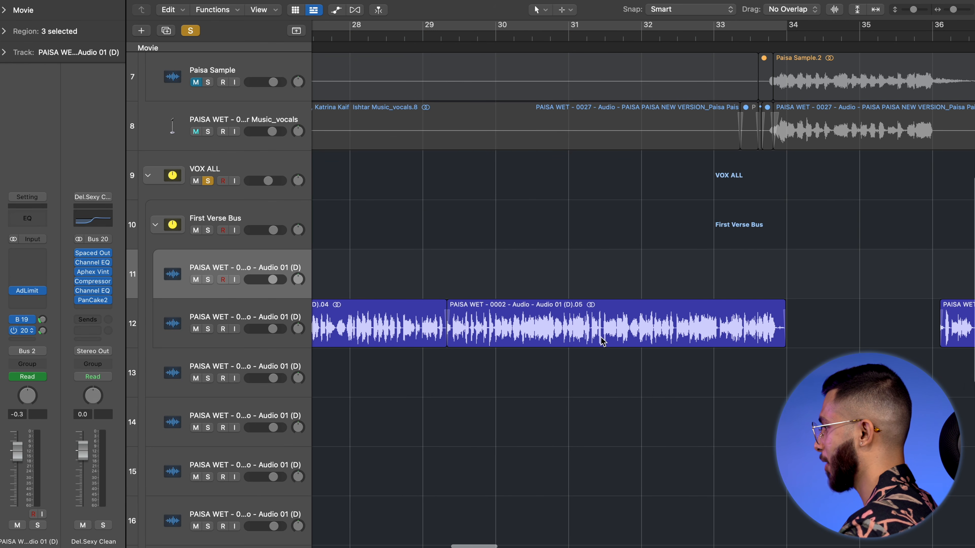
Play back the end of the verse vocal region on track 12
{"action": "scroll", "coordinate": [603, 342], "scroll_direction": "right", "scroll_amount": 5}
{"action": "key", "text": "super+Right"}
{"action": "key", "text": "space"}
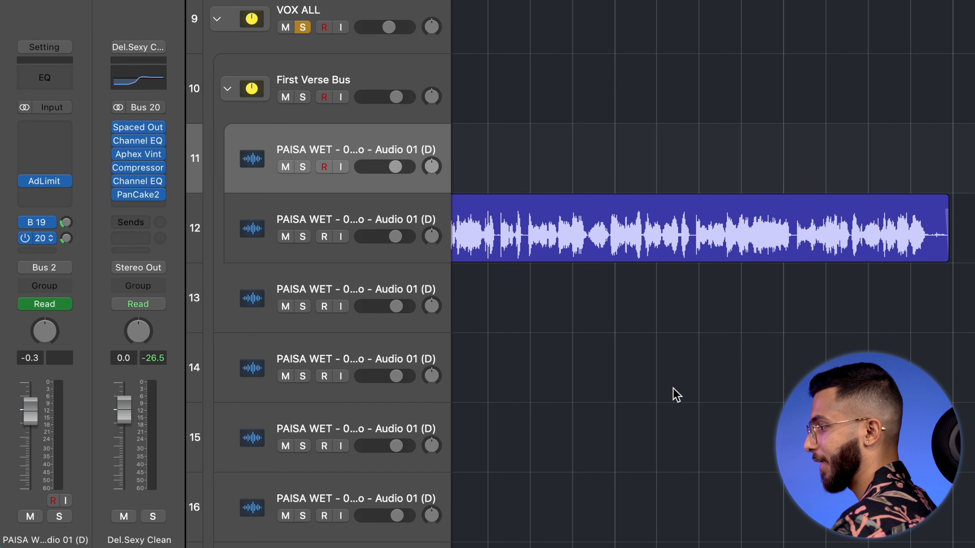
Step through the vocal tracks below track 11 to review each channel strip's inserts and sends
{"action": "key", "text": "Down"}
{"action": "key", "text": "Down"}
{"action": "key", "text": "Down"}
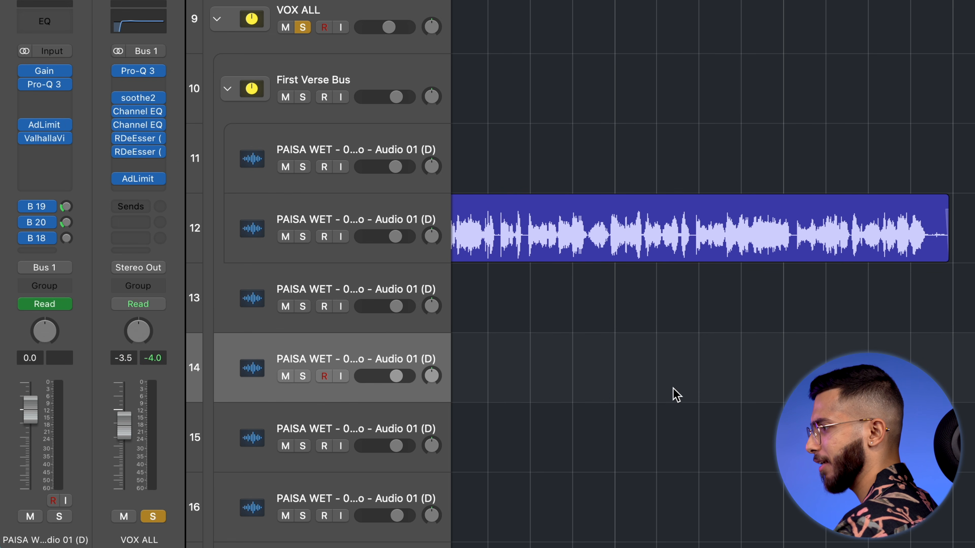
{"action": "key", "text": "Down"}
{"action": "key", "text": "Down"}
{"action": "key", "text": "Down"}
{"action": "key", "text": "Down"}
{"action": "key", "text": "Down"}
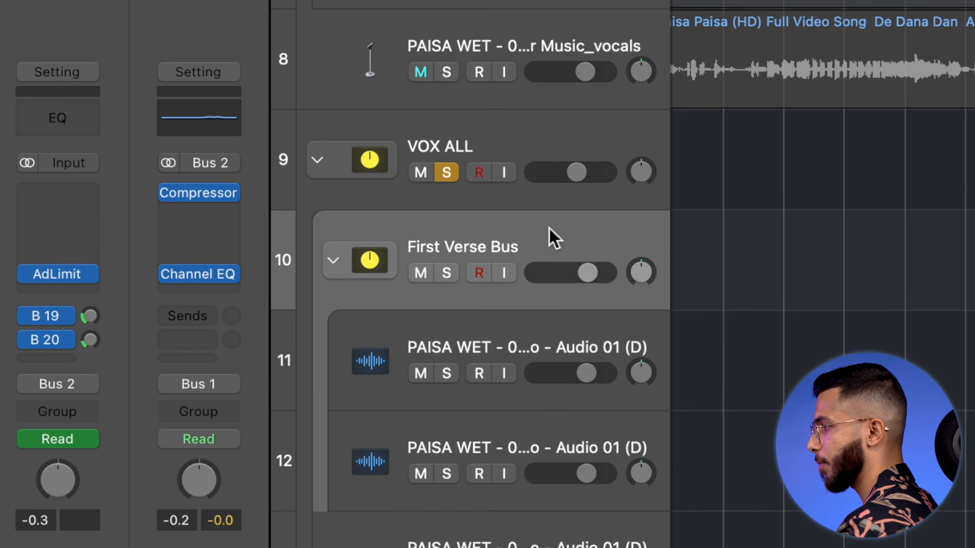
Select First Verse Bus and inspect its Compressor and Channel EQ plugins
{"action": "left_click", "coordinate": [261, 283]}
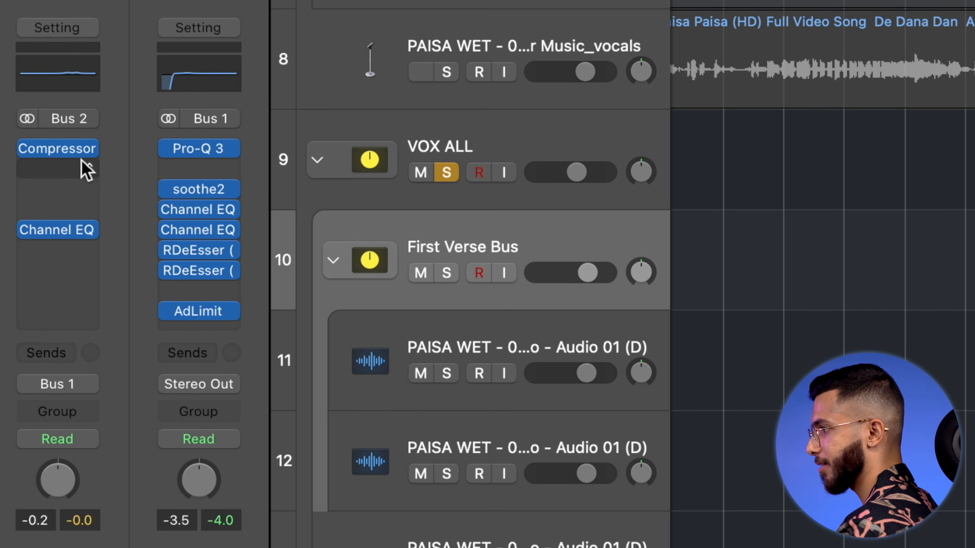
{"action": "left_click", "coordinate": [67, 148]}
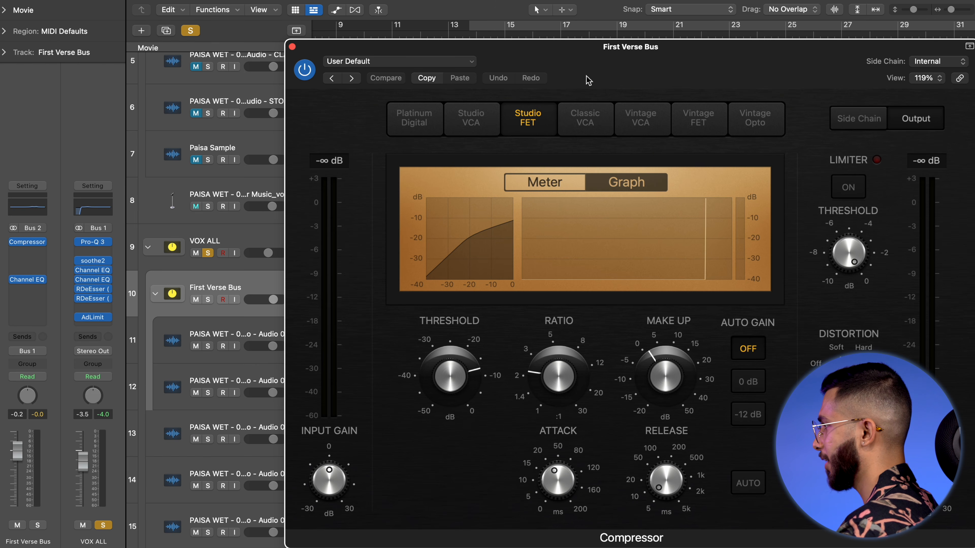
{"action": "left_click_drag", "start_coordinate": [586, 75], "coordinate": [452, 43]}
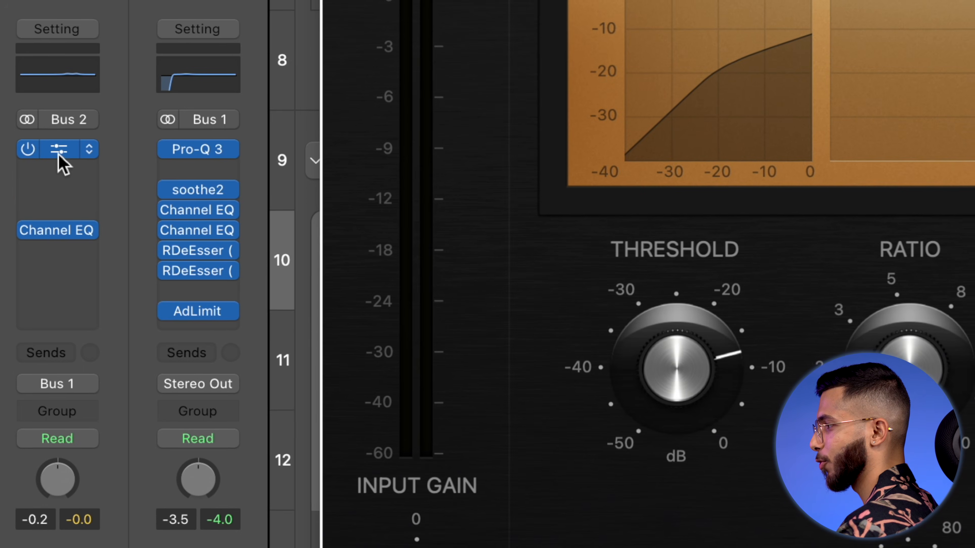
{"action": "left_click", "coordinate": [27, 244]}
{"action": "left_click", "coordinate": [58, 232]}
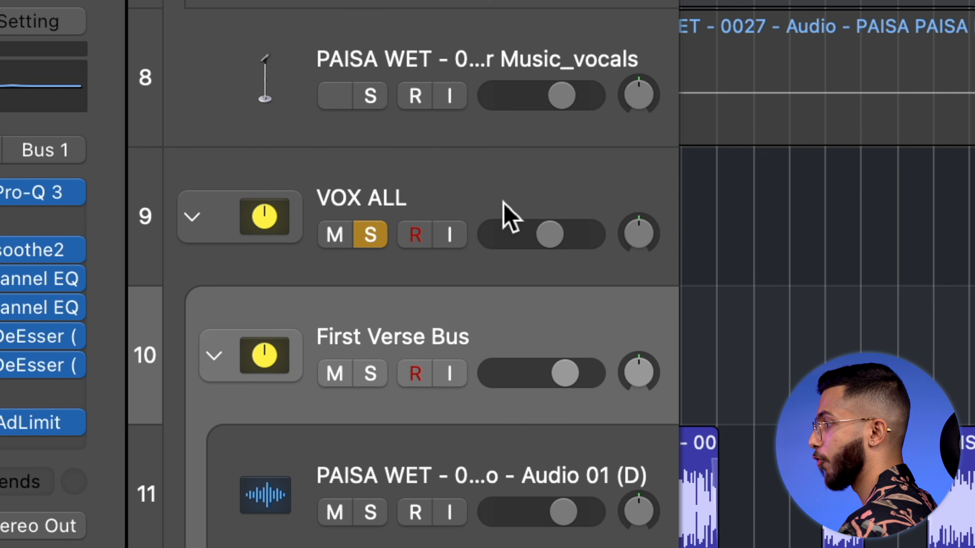
Select the VOX ALL bus and survey the regions on the vocal tracks beneath it
{"action": "left_click", "coordinate": [752, 214]}
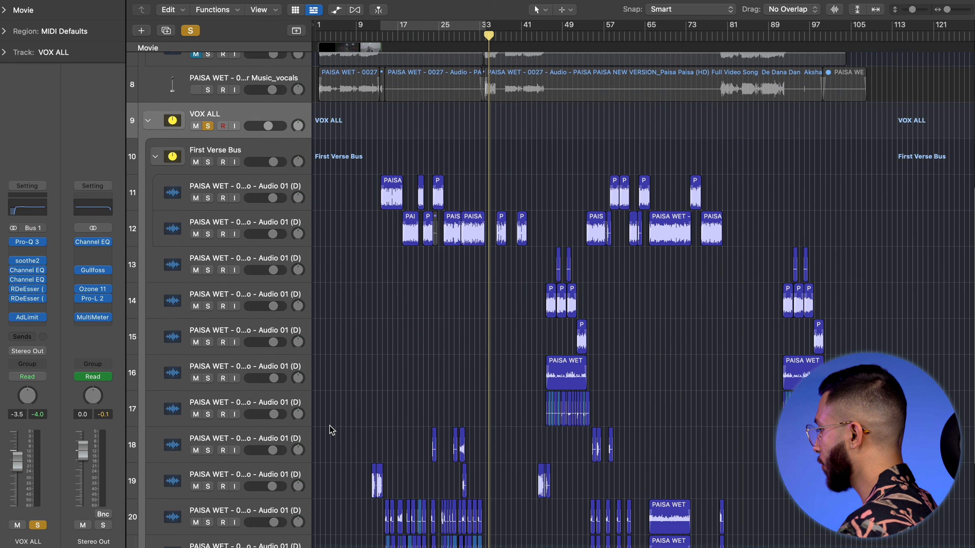
{"action": "scroll", "coordinate": [330, 429], "scroll_direction": "down", "scroll_amount": 5}
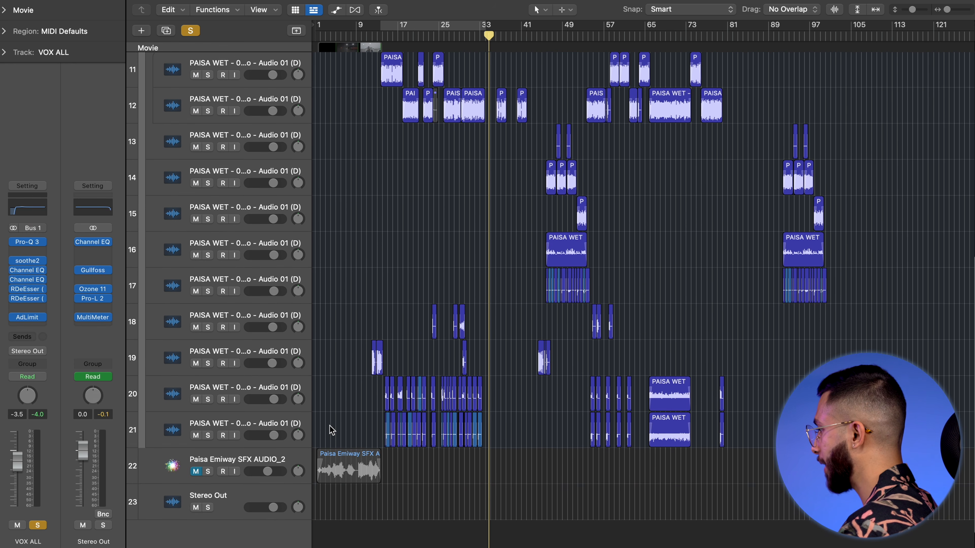
{"action": "key", "text": "super+Right"}
{"action": "key", "text": "super+Right"}
{"action": "scroll", "coordinate": [330, 426], "scroll_direction": "left", "scroll_amount": 6}
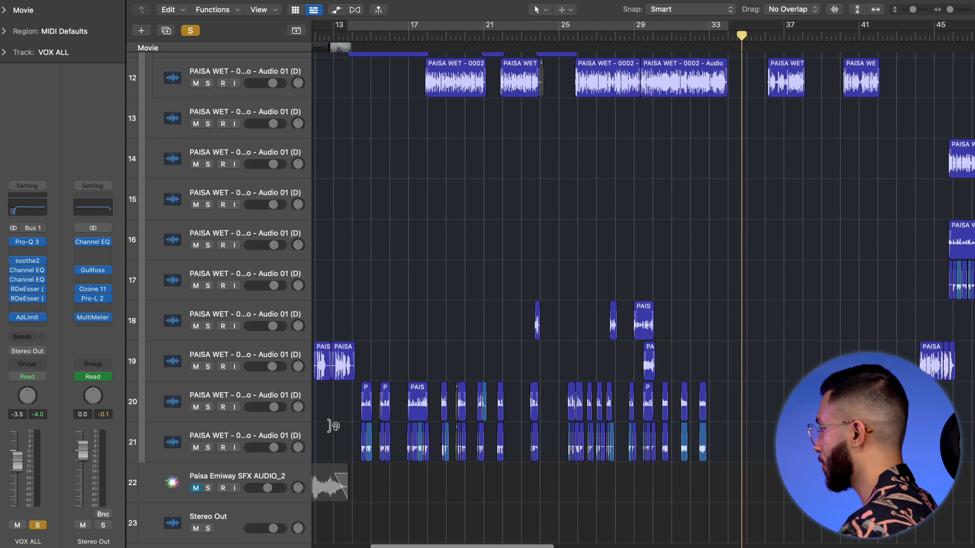
{"action": "scroll", "coordinate": [330, 426], "scroll_direction": "right", "scroll_amount": 8}
{"action": "scroll", "coordinate": [331, 426], "scroll_direction": "up", "scroll_amount": 2}
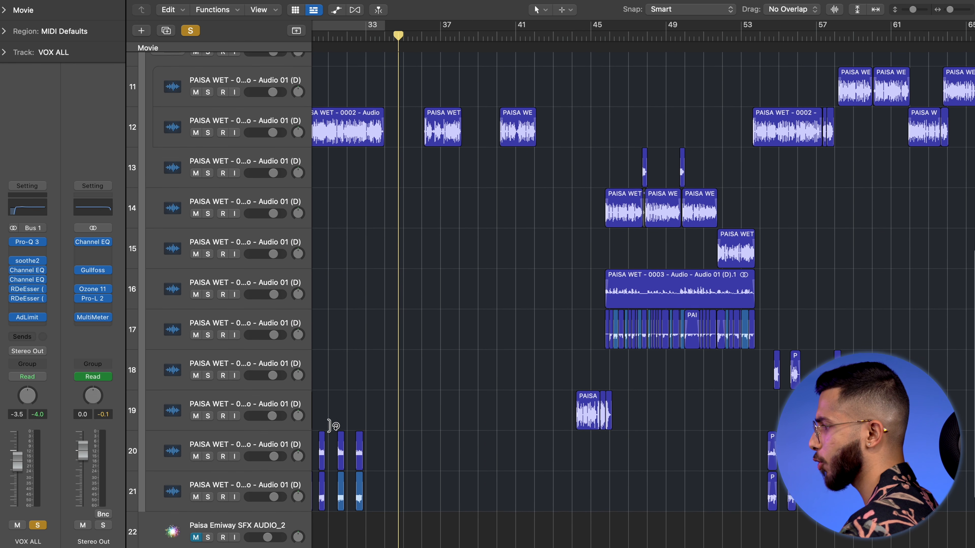
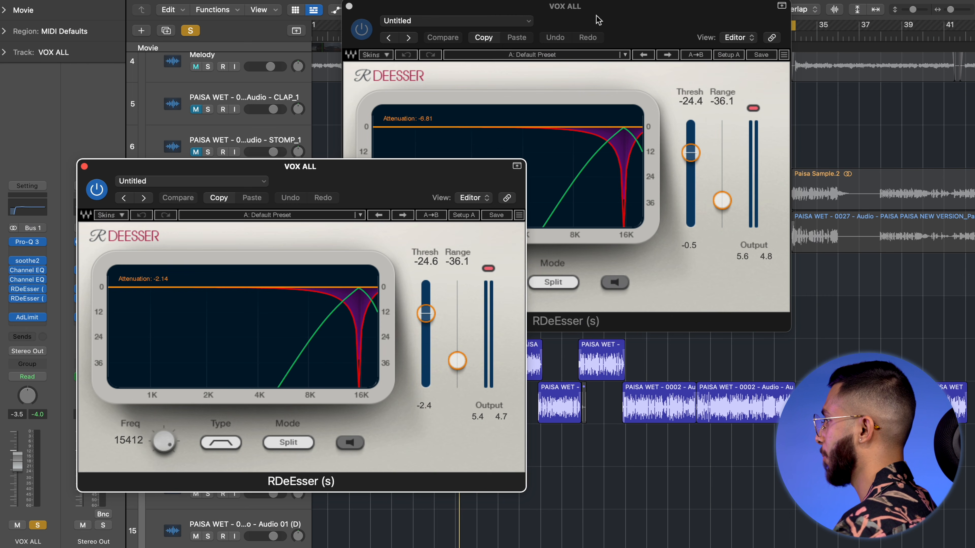
Turn on sidechain monitoring in the VOX ALL RDeEsser with the -24.4 threshold, then close both RDeEsser windows
{"action": "left_click", "coordinate": [598, 19]}
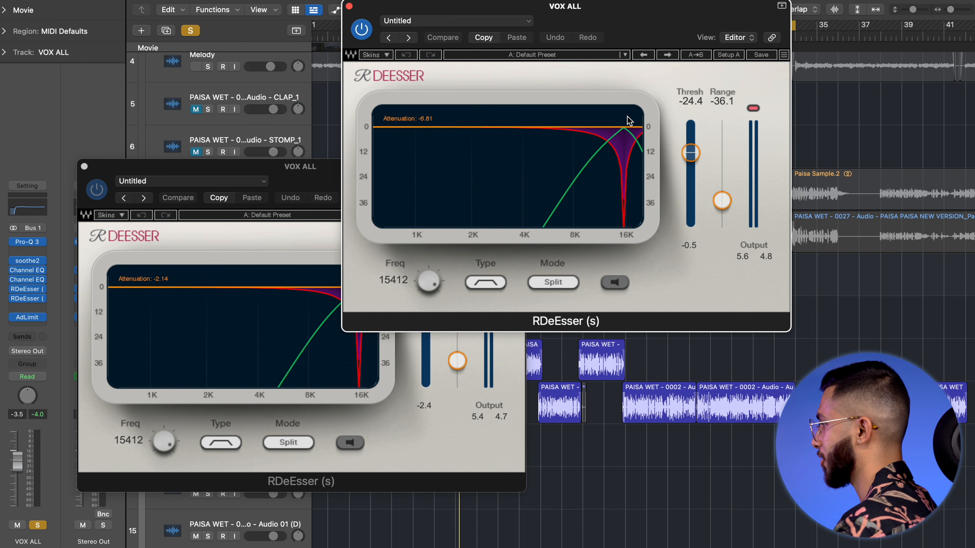
{"action": "left_click", "coordinate": [616, 284]}
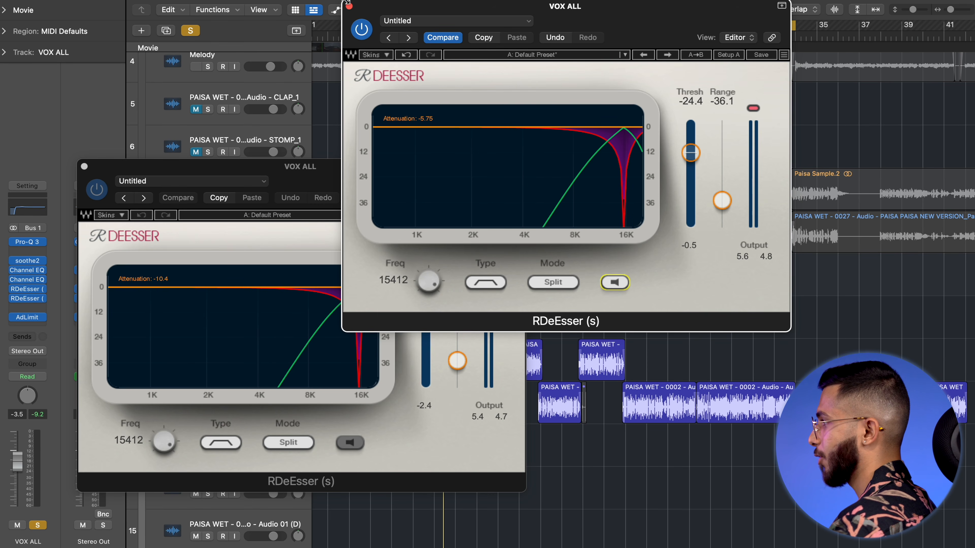
{"action": "left_click", "coordinate": [349, 7]}
{"action": "left_click", "coordinate": [84, 167]}
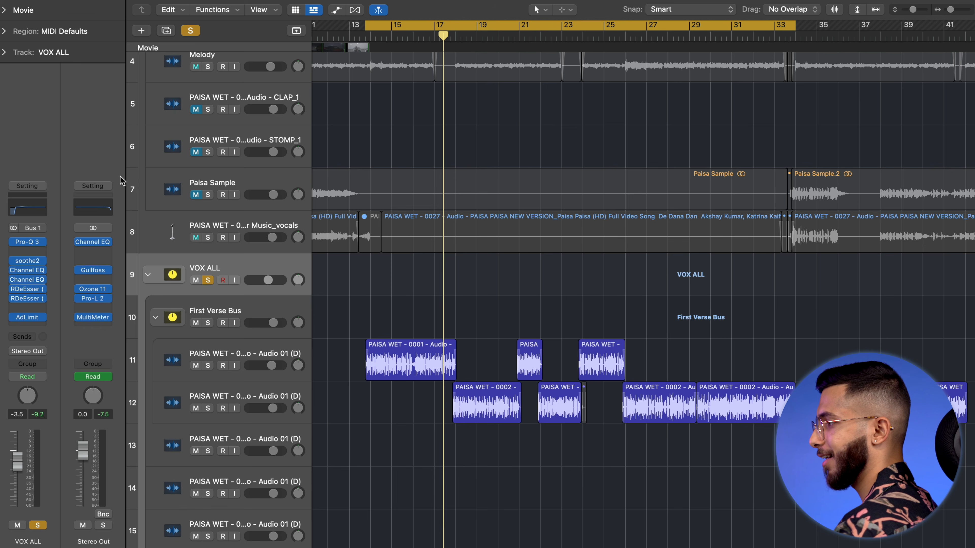
Inspect the Adaptive Limiter on VOX ALL and close its window
{"action": "left_click", "coordinate": [84, 368]}
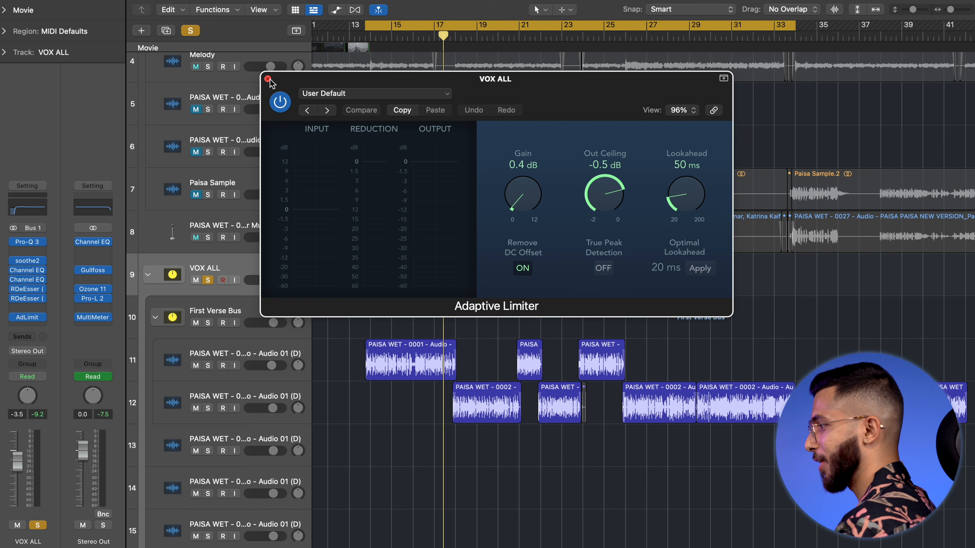
{"action": "left_click", "coordinate": [35, 59]}
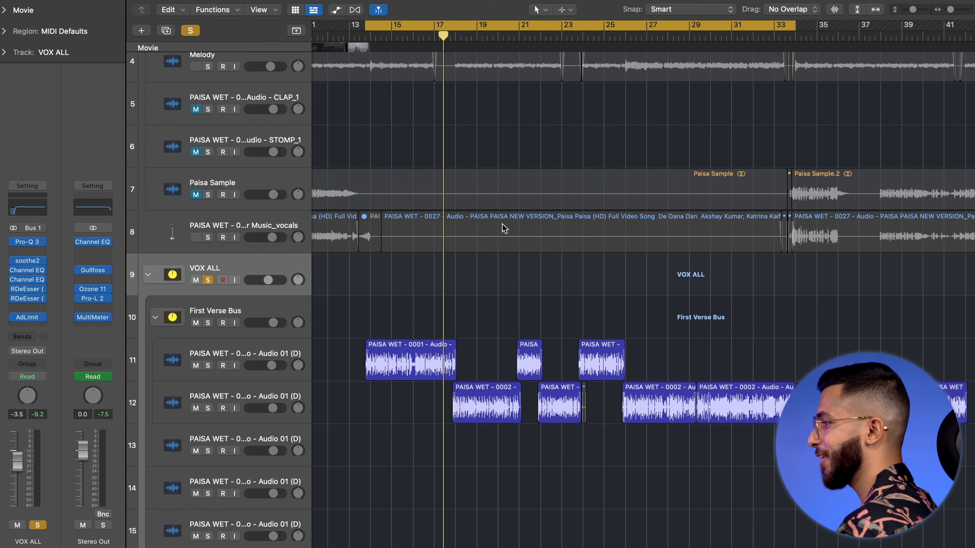
Show track automation and examine the volume dips drawn on the two vocal tracks inside First Verse Bus
{"action": "left_click", "coordinate": [562, 282], "text": "ctrl+alt"}
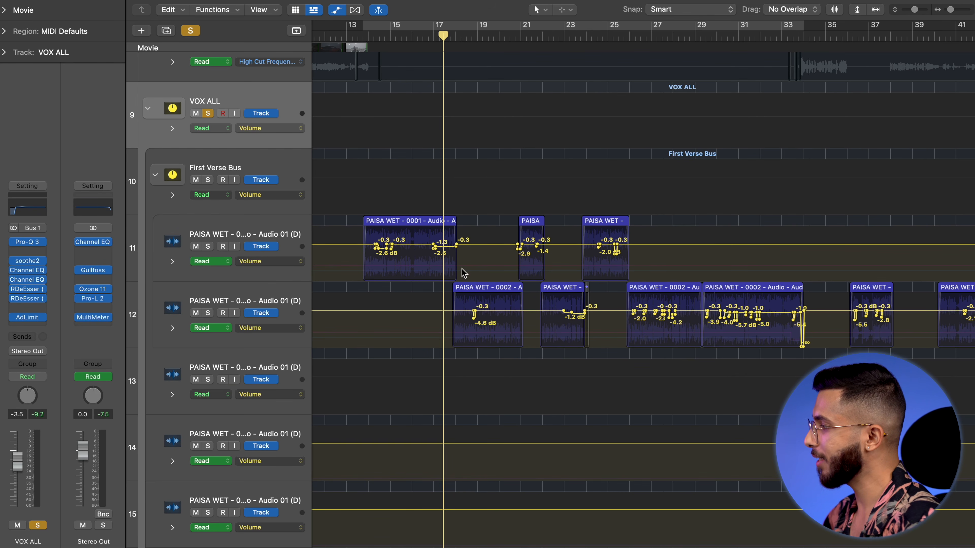
{"action": "scroll", "coordinate": [729, 301], "scroll_direction": "up", "scroll_amount": 5}
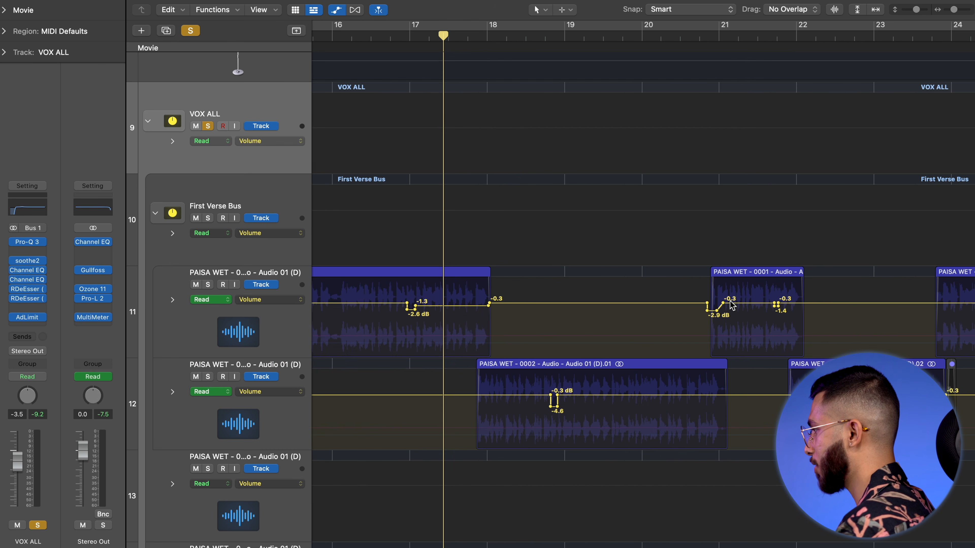
{"action": "scroll", "coordinate": [729, 302], "scroll_direction": "right", "scroll_amount": 2}
{"action": "scroll", "coordinate": [731, 305], "scroll_direction": "right", "scroll_amount": 10}
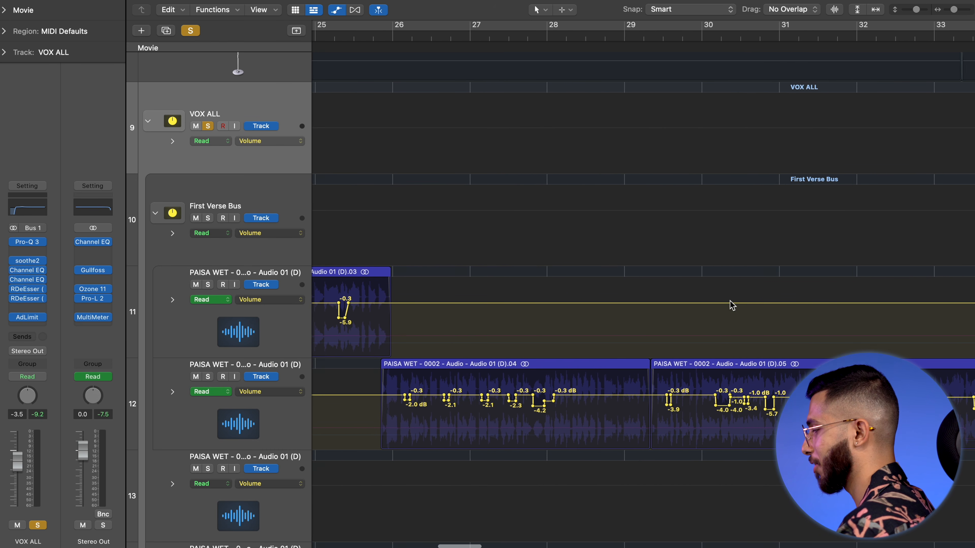
{"action": "scroll", "coordinate": [731, 306], "scroll_direction": "down", "scroll_amount": 5}
{"action": "scroll", "coordinate": [731, 305], "scroll_direction": "up", "scroll_amount": 3}
{"action": "scroll", "coordinate": [731, 305], "scroll_direction": "up", "scroll_amount": 3}
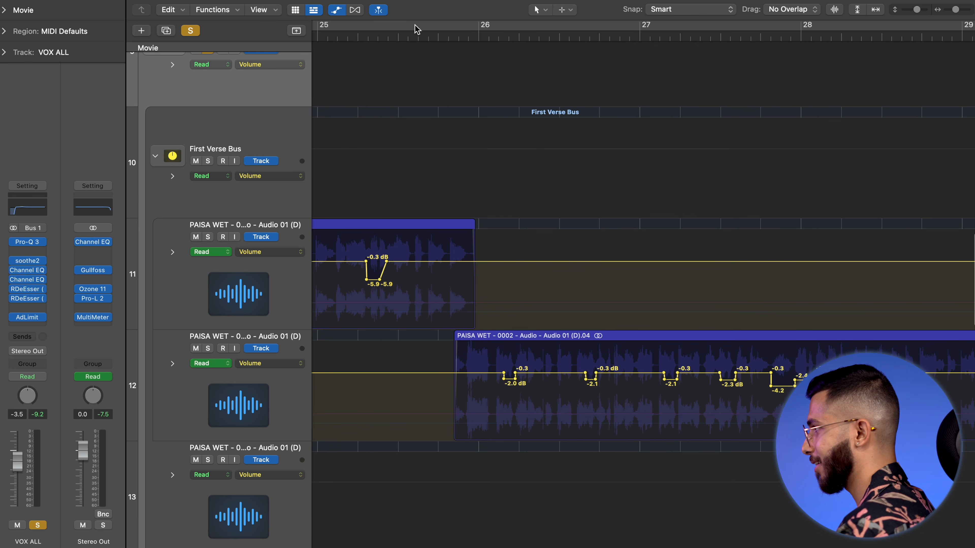
{"action": "scroll", "coordinate": [271, 154], "scroll_direction": "up", "scroll_amount": 3}
{"action": "scroll", "coordinate": [272, 153], "scroll_direction": "down", "scroll_amount": 4}
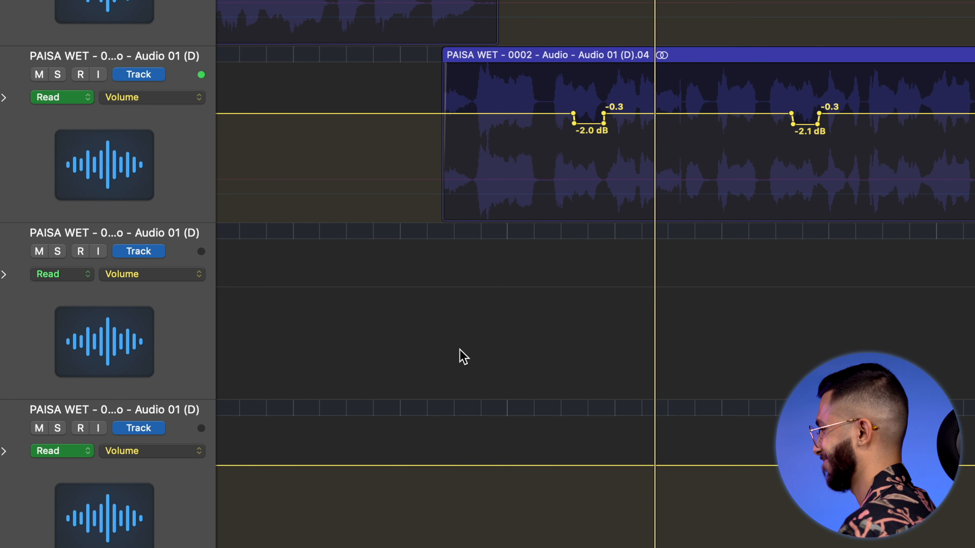
Follow the volume automation on track 12 during playback, from vocal region .04 into region .05
{"action": "scroll", "coordinate": [459, 357], "scroll_direction": "right", "scroll_amount": 5}
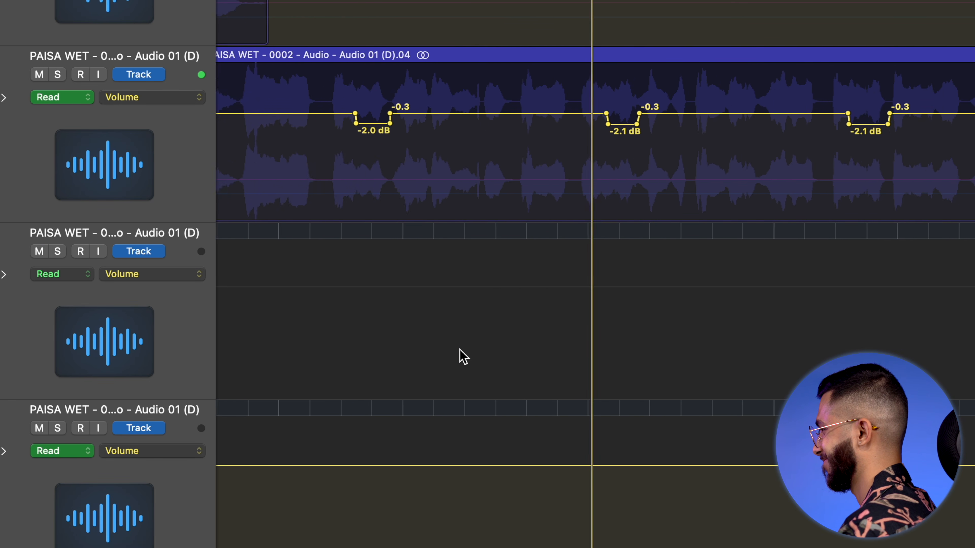
{"action": "scroll", "coordinate": [460, 357], "scroll_direction": "up", "scroll_amount": 4}
{"action": "scroll", "coordinate": [460, 357], "scroll_direction": "right", "scroll_amount": 10}
{"action": "scroll", "coordinate": [463, 357], "scroll_direction": "right", "scroll_amount": 15}
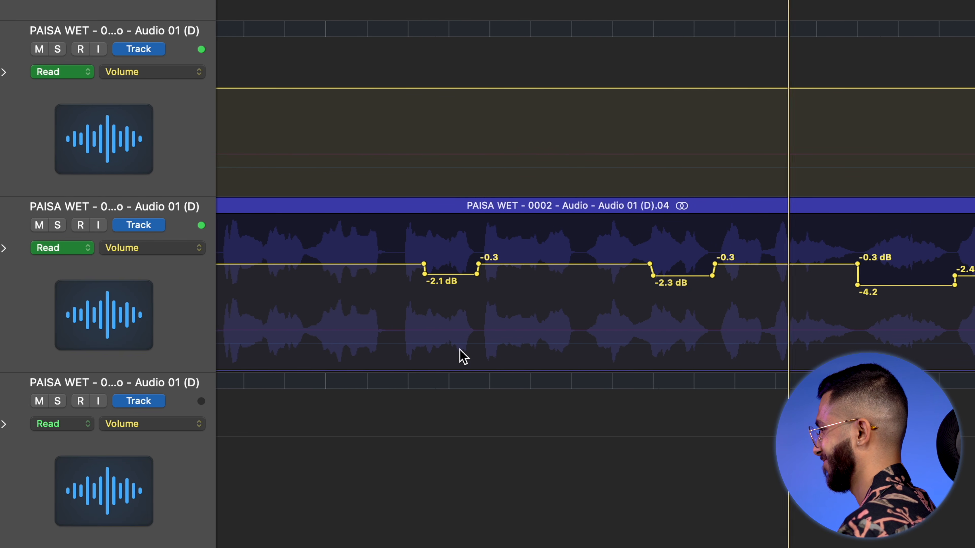
{"action": "scroll", "coordinate": [464, 357], "scroll_direction": "right", "scroll_amount": 15}
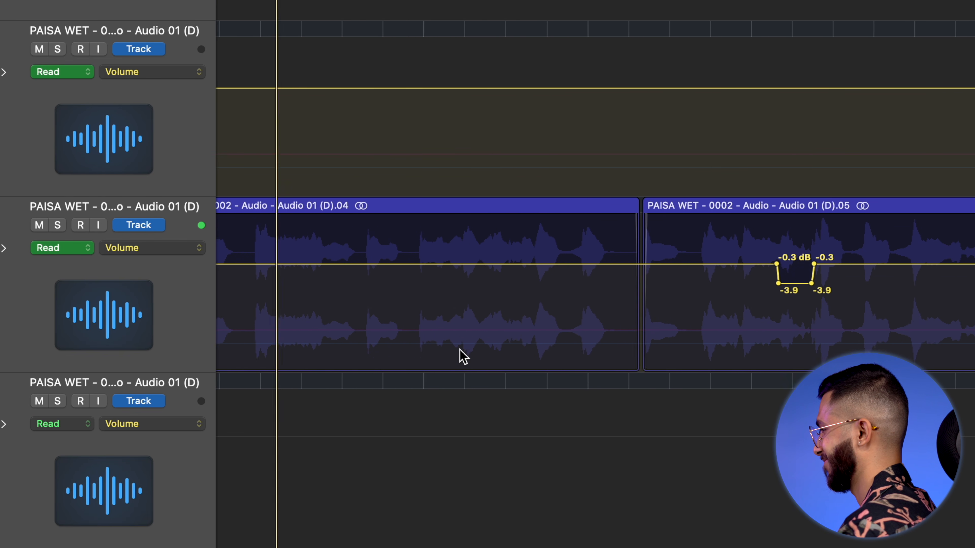
Follow the remaining volume dips on track 12 through vocal region .05 during playback
{"action": "scroll", "coordinate": [464, 357], "scroll_direction": "right", "scroll_amount": 20}
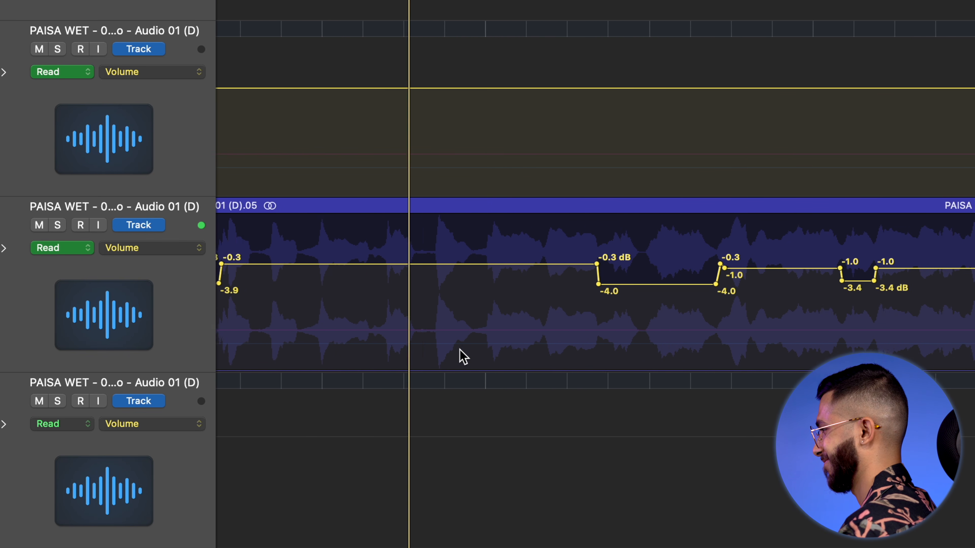
{"action": "scroll", "coordinate": [463, 357], "scroll_direction": "down", "scroll_amount": 3}
{"action": "scroll", "coordinate": [464, 358], "scroll_direction": "right", "scroll_amount": 15}
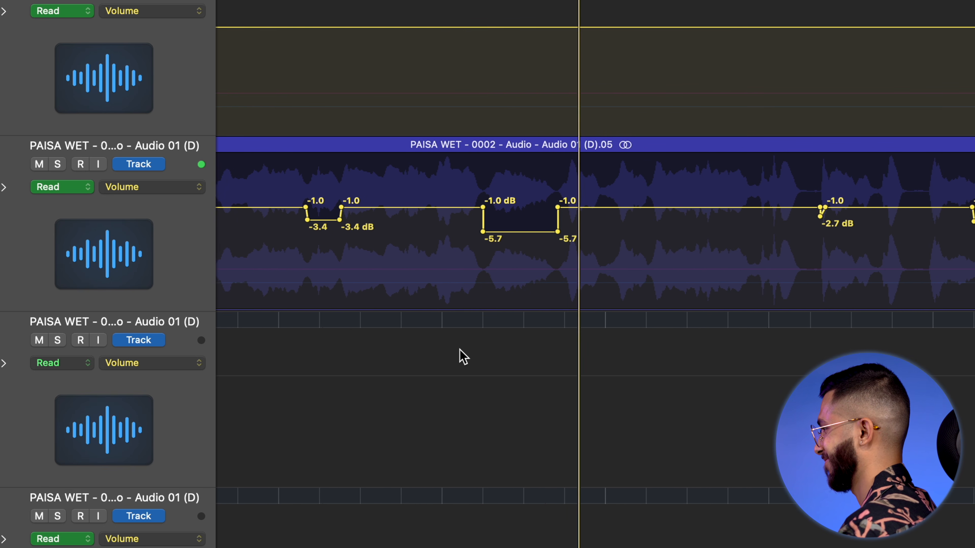
{"action": "scroll", "coordinate": [463, 357], "scroll_direction": "right", "scroll_amount": 15}
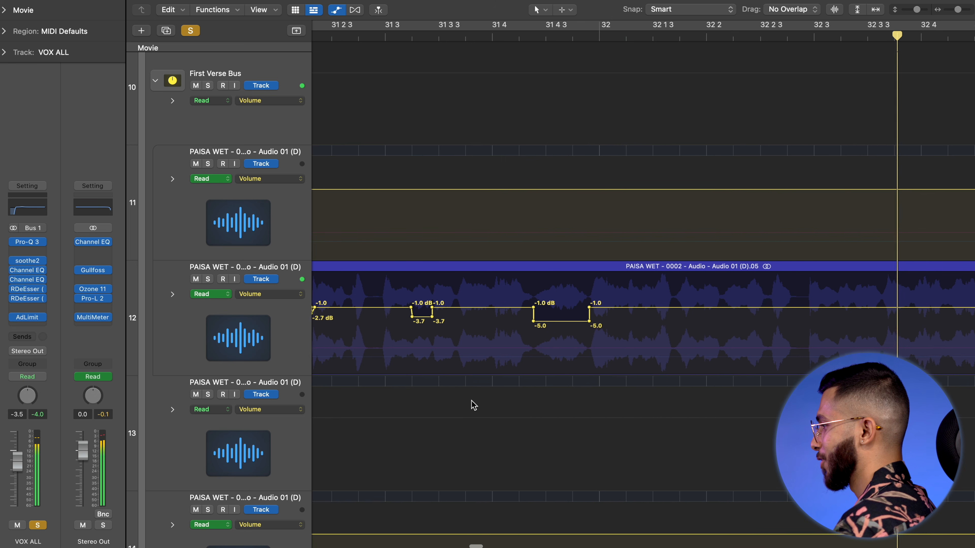
{"action": "scroll", "coordinate": [473, 405], "scroll_direction": "left", "scroll_amount": 2}
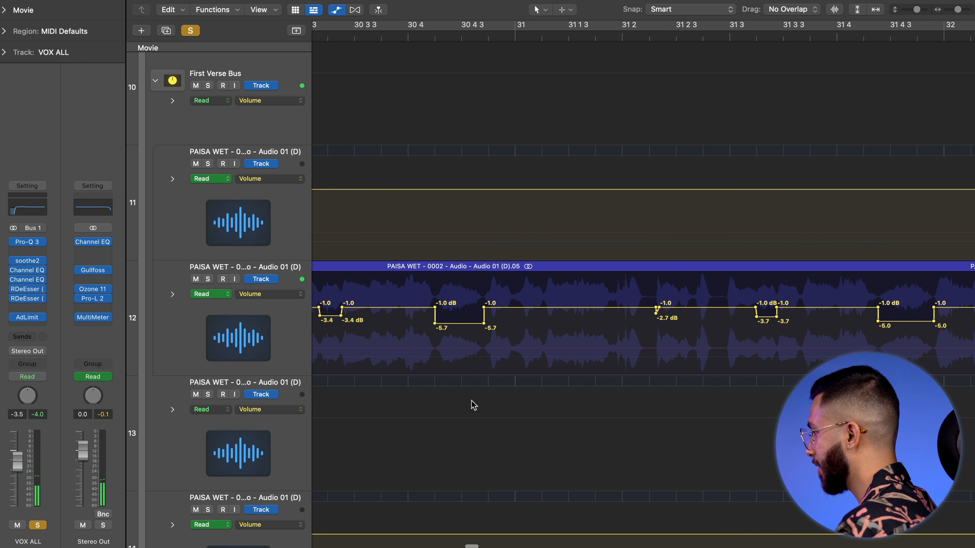
Audition the short volume dips on track 12 between bars 30 and 32 of region .05
{"action": "scroll", "coordinate": [465, 405], "scroll_direction": "left", "scroll_amount": 20}
{"action": "left_click_drag", "start_coordinate": [528, 343], "coordinate": [652, 329]}
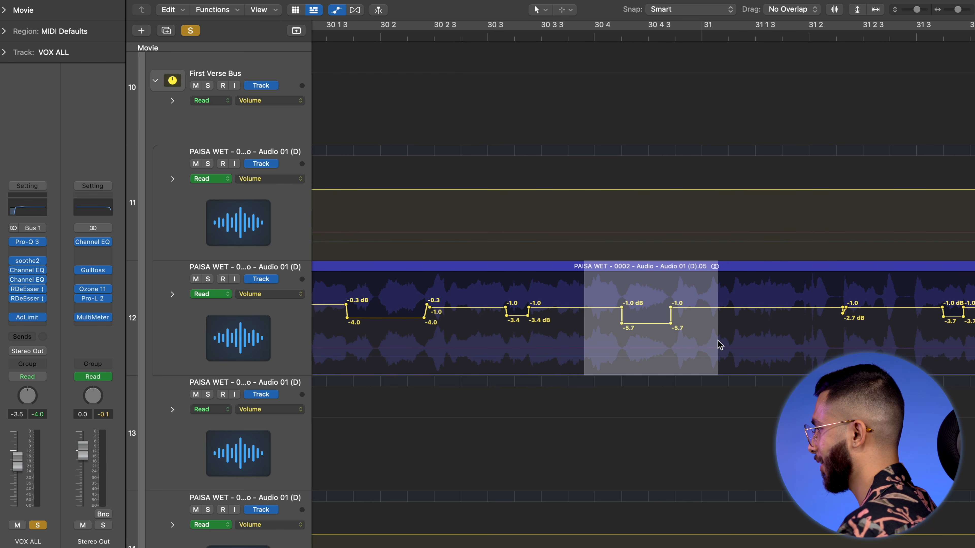
{"action": "key", "text": "space"}
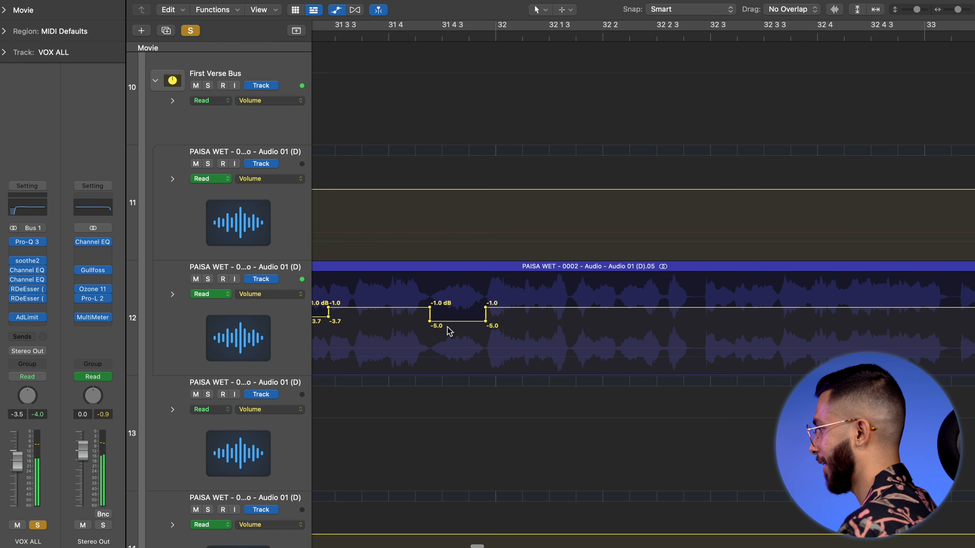
{"action": "scroll", "coordinate": [449, 331], "scroll_direction": "left", "scroll_amount": 10}
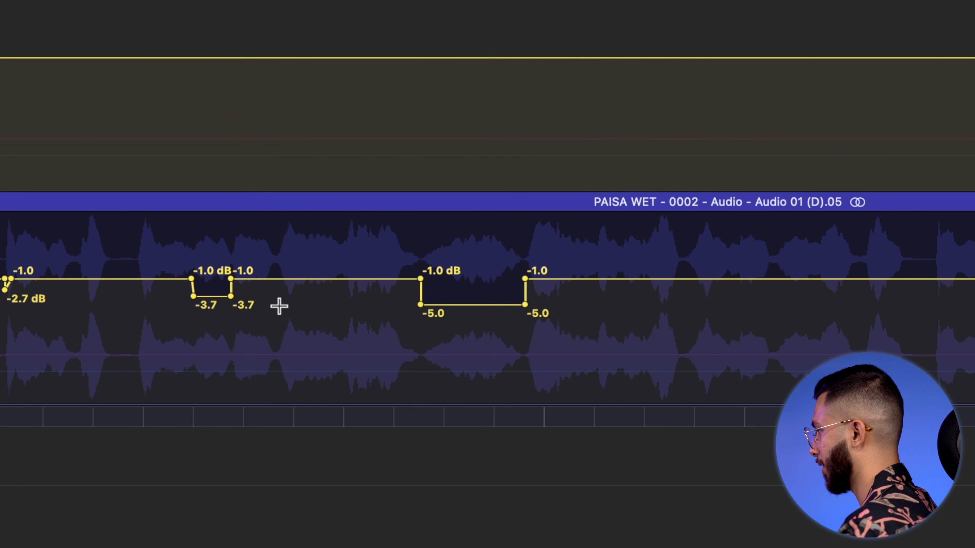
{"action": "left_click_drag", "start_coordinate": [279, 307], "coordinate": [726, 328]}
{"action": "key", "text": "space"}
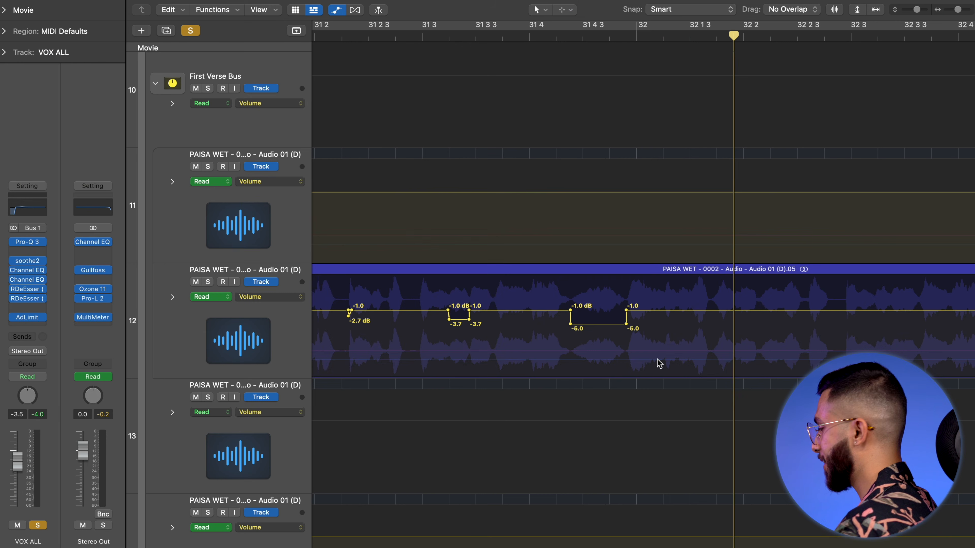
Switch the automation shown on vocal track 12 from Volume to the Send 1 VerbPlate level
{"action": "scroll", "coordinate": [658, 364], "scroll_direction": "down", "scroll_amount": 3}
{"action": "scroll", "coordinate": [658, 363], "scroll_direction": "right", "scroll_amount": 10}
{"action": "scroll", "coordinate": [659, 363], "scroll_direction": "down", "scroll_amount": 4}
{"action": "scroll", "coordinate": [658, 363], "scroll_direction": "down", "scroll_amount": 1}
{"action": "scroll", "coordinate": [659, 363], "scroll_direction": "right", "scroll_amount": 15}
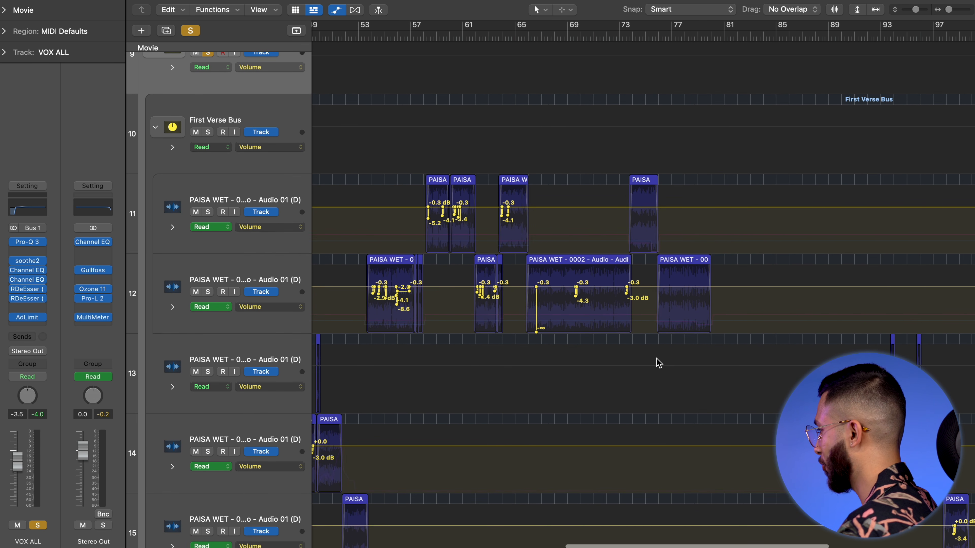
{"action": "scroll", "coordinate": [659, 363], "scroll_direction": "down", "scroll_amount": 1}
{"action": "scroll", "coordinate": [659, 363], "scroll_direction": "down", "scroll_amount": 3}
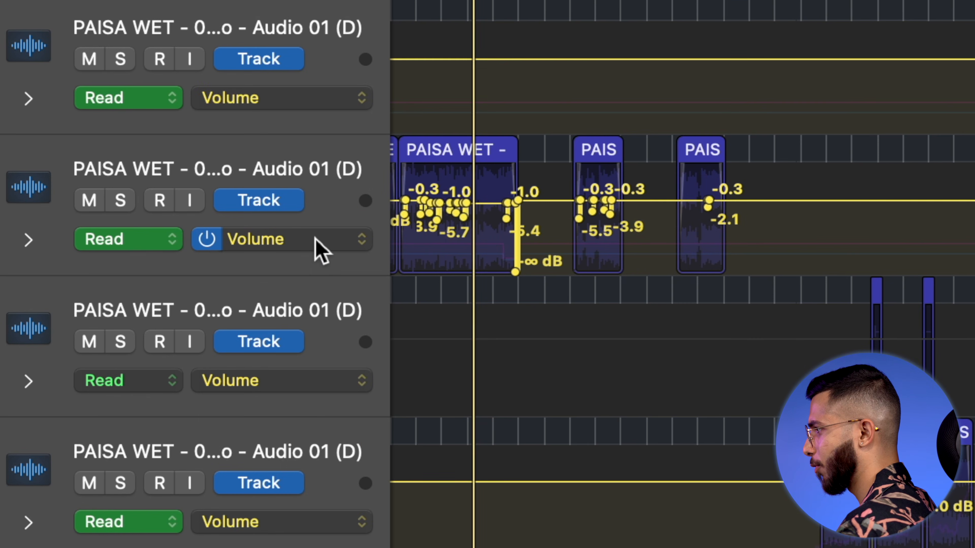
{"action": "left_click", "coordinate": [233, 230]}
{"action": "left_click", "coordinate": [329, 269]}
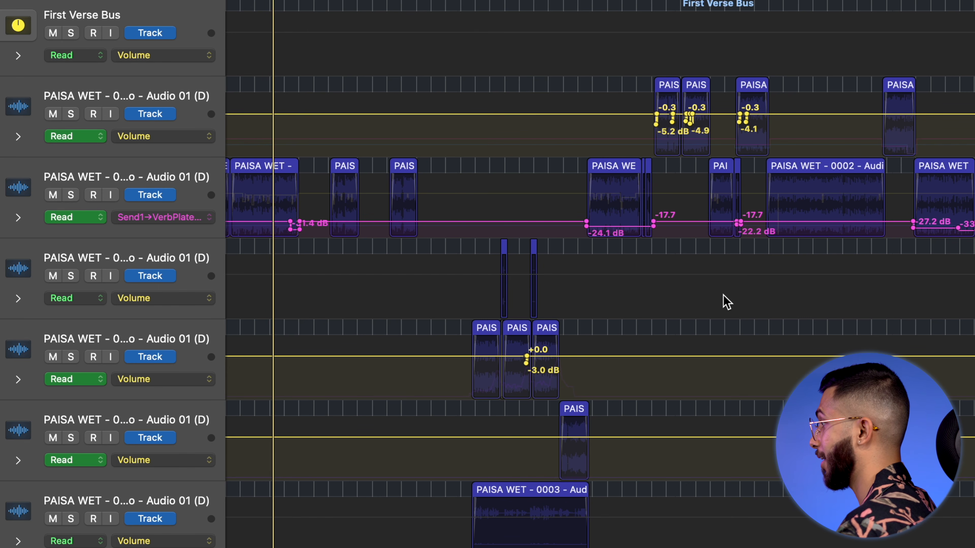
Examine the VerbPlate send automation on track 12 across the later vocal regions up to region .13
{"action": "key", "text": "super+Down"}
{"action": "key", "text": "super+Down"}
{"action": "key", "text": "super+Right"}
{"action": "key", "text": "super+Right"}
{"action": "key", "text": "super+Right"}
{"action": "key", "text": "super+Right"}
{"action": "key", "text": "super+Right"}
{"action": "key", "text": "super+Right"}
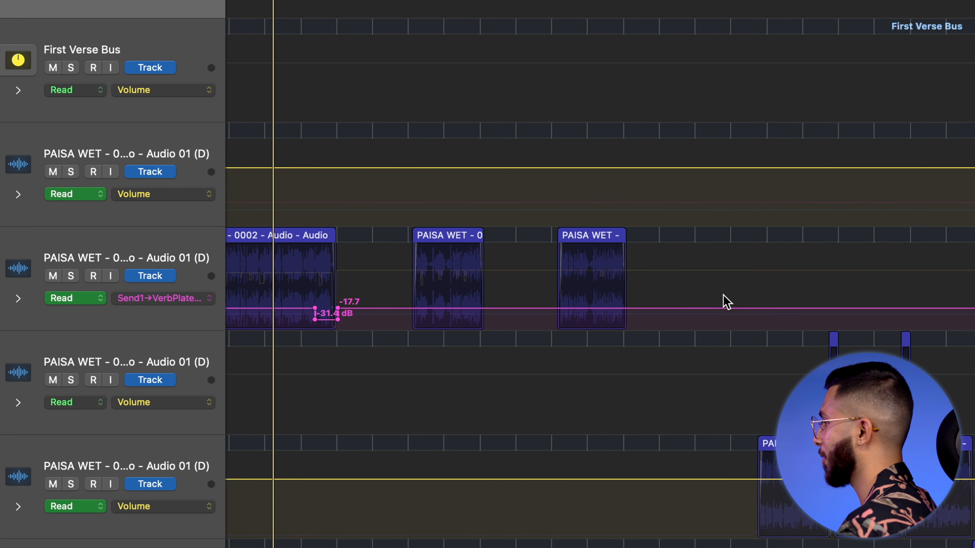
{"action": "scroll", "coordinate": [722, 294], "scroll_direction": "right", "scroll_amount": 10}
{"action": "scroll", "coordinate": [722, 294], "scroll_direction": "right", "scroll_amount": 6}
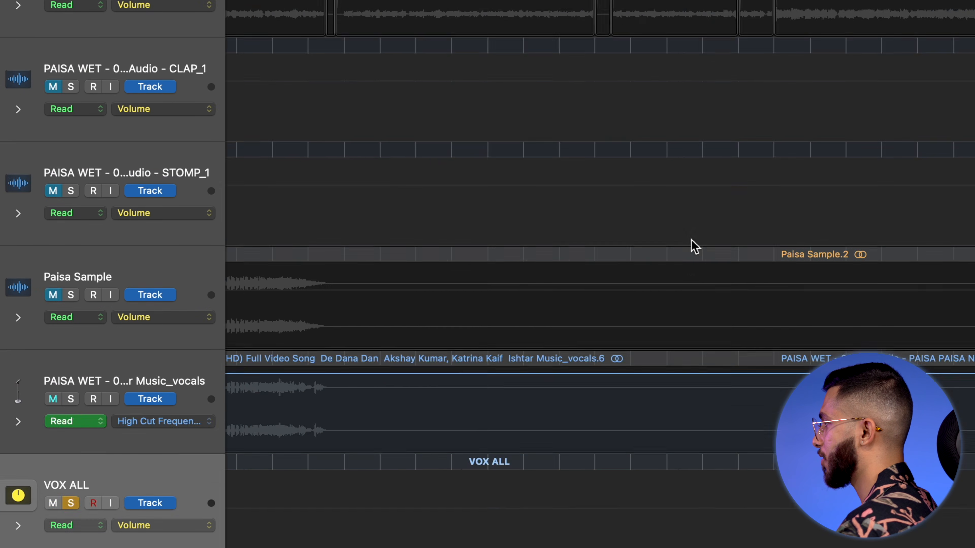
{"action": "scroll", "coordinate": [690, 238], "scroll_direction": "up", "scroll_amount": 10}
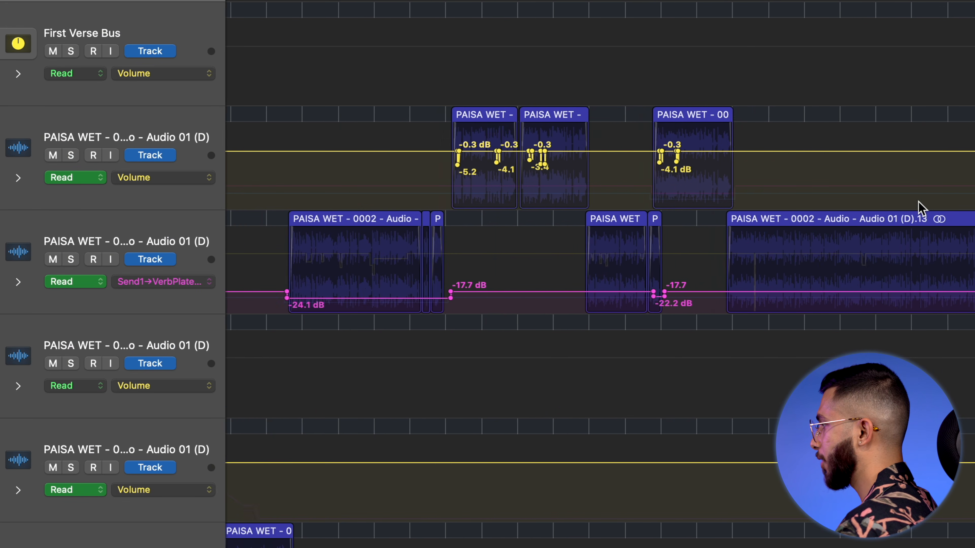
{"action": "scroll", "coordinate": [917, 209], "scroll_direction": "right", "scroll_amount": 3}
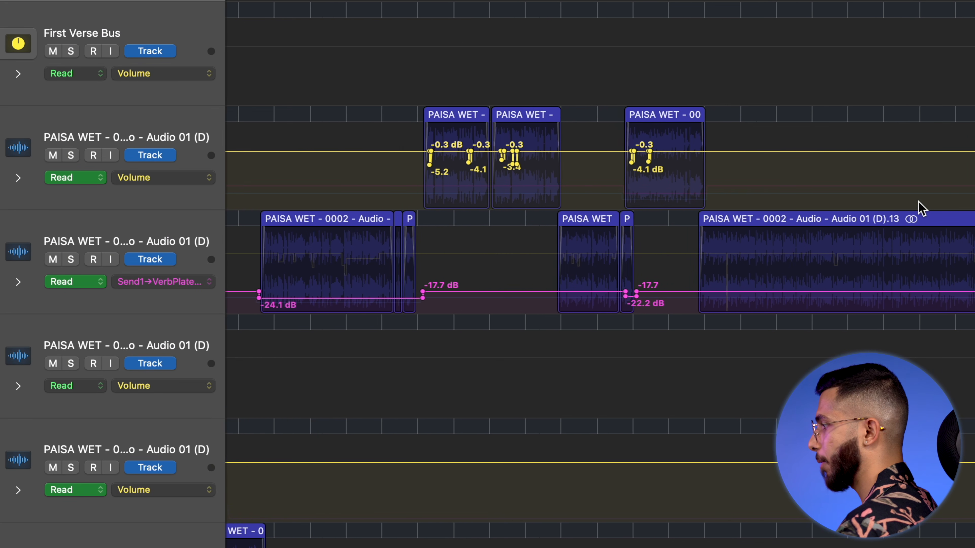
Switch the automation shown on vocal track 11 to the Send 1 VerbPlate level
{"action": "left_click", "coordinate": [153, 178]}
{"action": "left_click", "coordinate": [185, 200]}
{"action": "scroll", "coordinate": [469, 285], "scroll_direction": "down", "scroll_amount": 3}
{"action": "scroll", "coordinate": [468, 285], "scroll_direction": "up", "scroll_amount": 4}
{"action": "scroll", "coordinate": [468, 284], "scroll_direction": "up", "scroll_amount": 5}
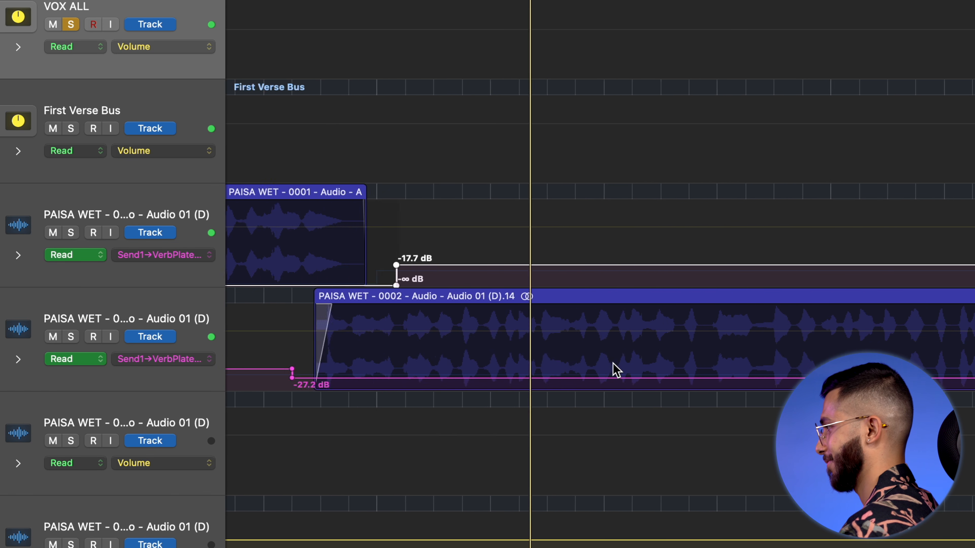
Follow the VerbPlate send level on track 12 through region .14 during playback, enlarging the track lanes
{"action": "scroll", "coordinate": [613, 369], "scroll_direction": "right", "scroll_amount": 6}
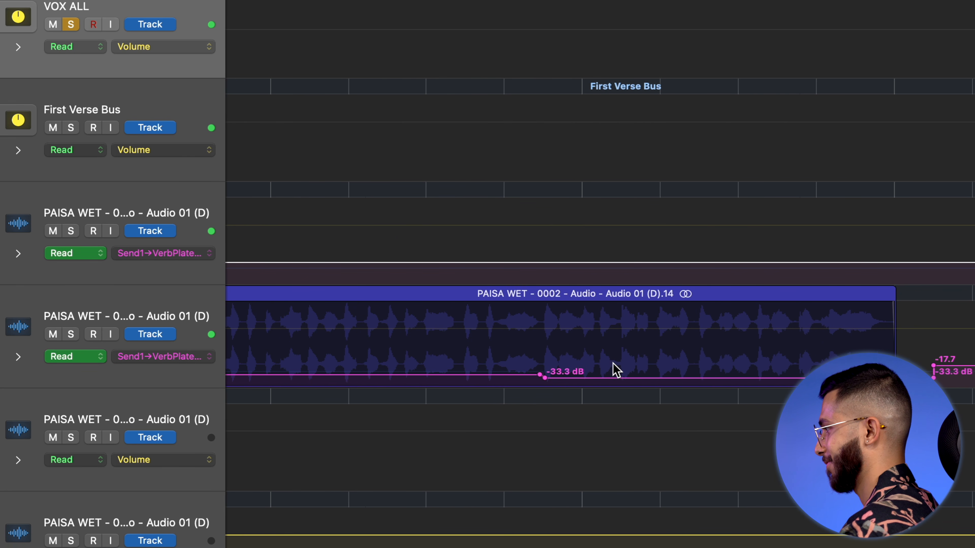
{"action": "key", "text": "super+Down"}
{"action": "key", "text": "super+Down"}
{"action": "key", "text": "super+Down"}
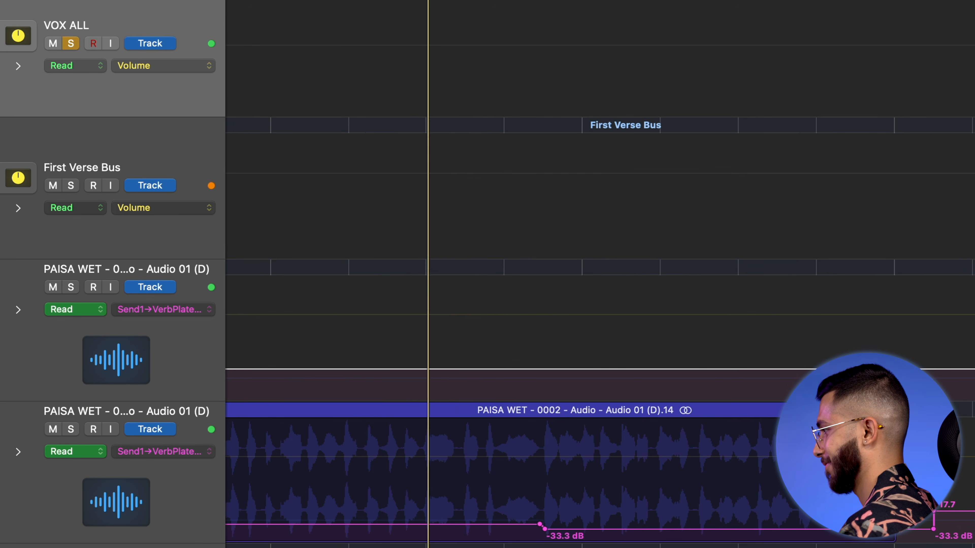
{"action": "scroll", "coordinate": [598, 274], "scroll_direction": "down", "scroll_amount": 6}
{"action": "scroll", "coordinate": [598, 274], "scroll_direction": "right", "scroll_amount": 4}
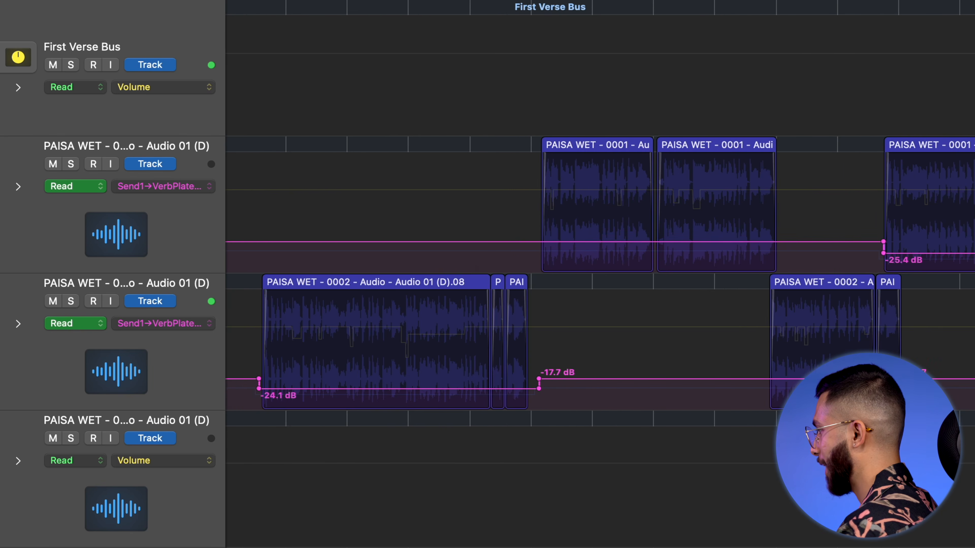
Compare the VerbPlate send changes on tracks 11 and 12 during playback through region .13
{"action": "scroll", "coordinate": [600, 274], "scroll_direction": "right", "scroll_amount": 9}
{"action": "scroll", "coordinate": [702, 1], "scroll_direction": "right", "scroll_amount": 3}
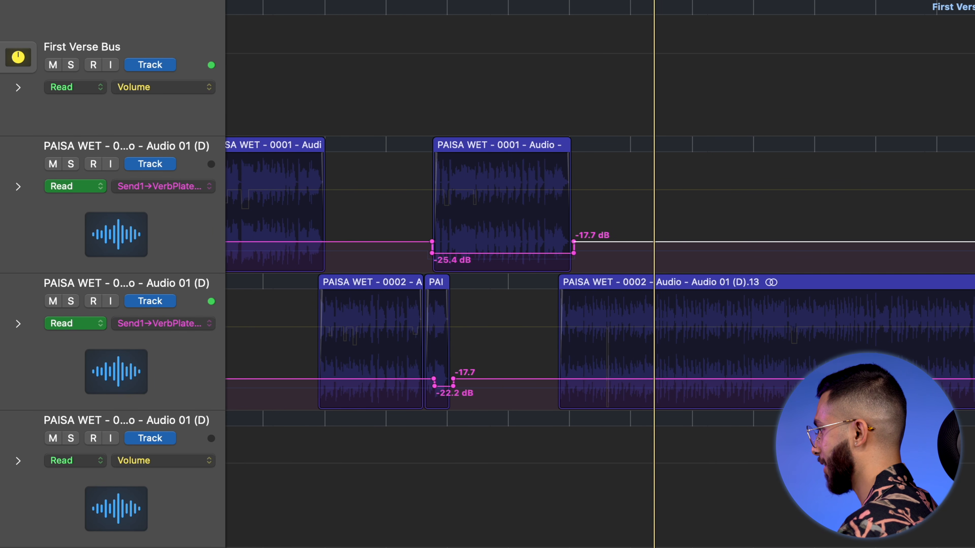
{"action": "scroll", "coordinate": [741, 370], "scroll_direction": "up", "scroll_amount": 3}
{"action": "scroll", "coordinate": [740, 369], "scroll_direction": "right", "scroll_amount": 10}
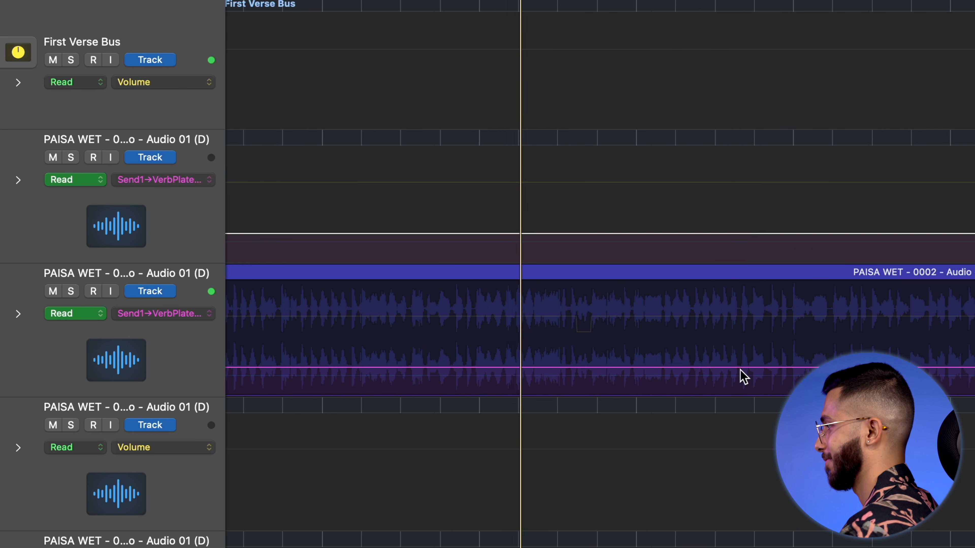
{"action": "scroll", "coordinate": [743, 377], "scroll_direction": "right", "scroll_amount": 5}
{"action": "scroll", "coordinate": [743, 377], "scroll_direction": "up", "scroll_amount": 1}
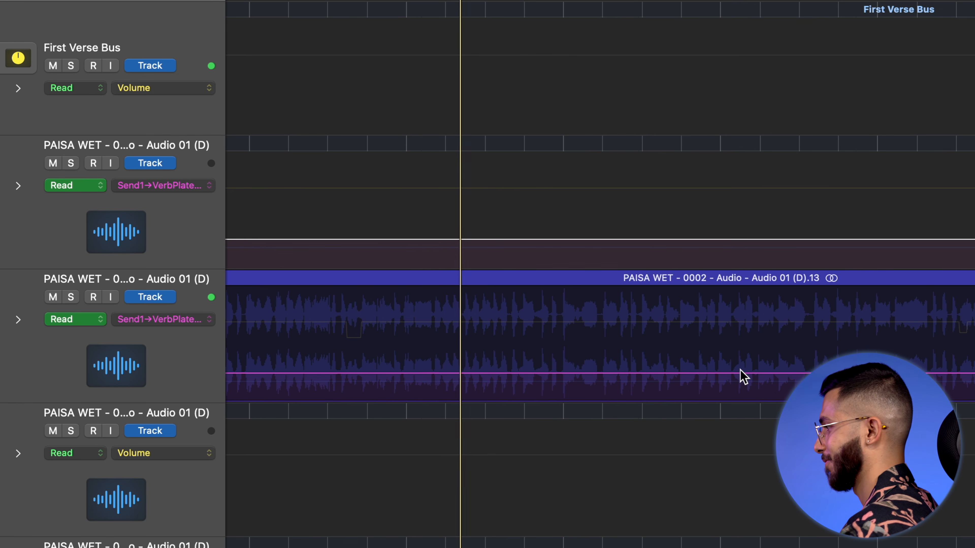
{"action": "scroll", "coordinate": [741, 369], "scroll_direction": "down", "scroll_amount": 4}
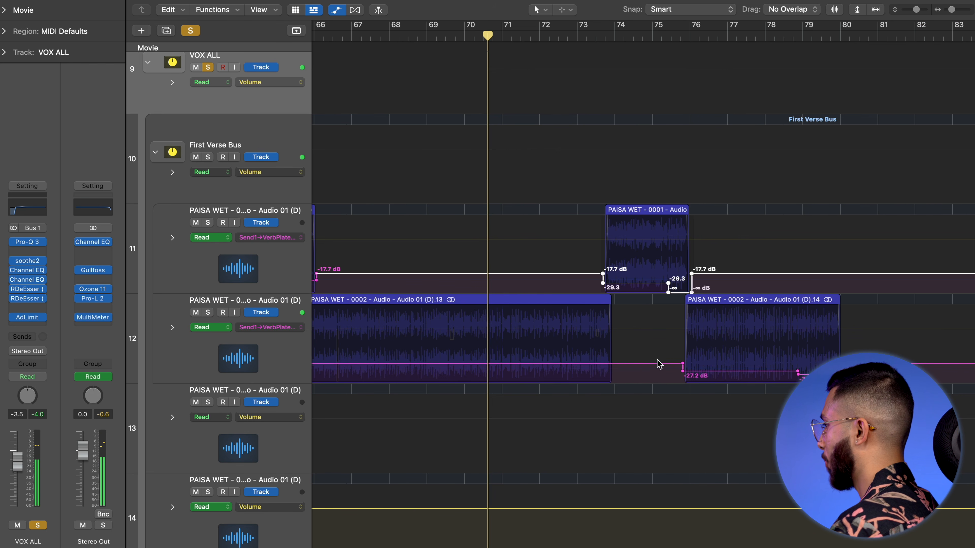
Select vocal track 14 and audition its regions in solo with track 15, starting from about bar 45
{"action": "scroll", "coordinate": [659, 364], "scroll_direction": "down", "scroll_amount": 5}
{"action": "scroll", "coordinate": [659, 364], "scroll_direction": "down", "scroll_amount": 2}
{"action": "scroll", "coordinate": [659, 364], "scroll_direction": "down", "scroll_amount": 6}
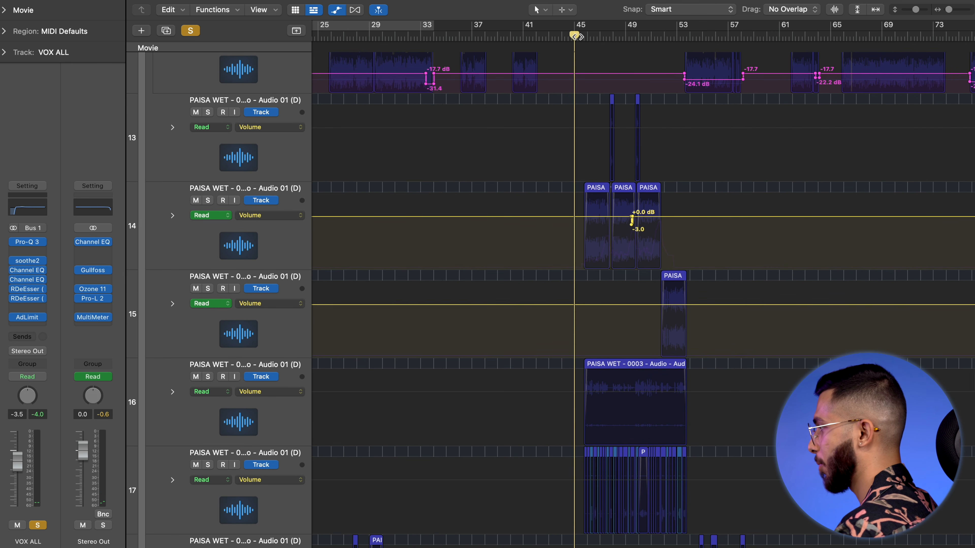
{"action": "scroll", "coordinate": [660, 315], "scroll_direction": "up", "scroll_amount": 5}
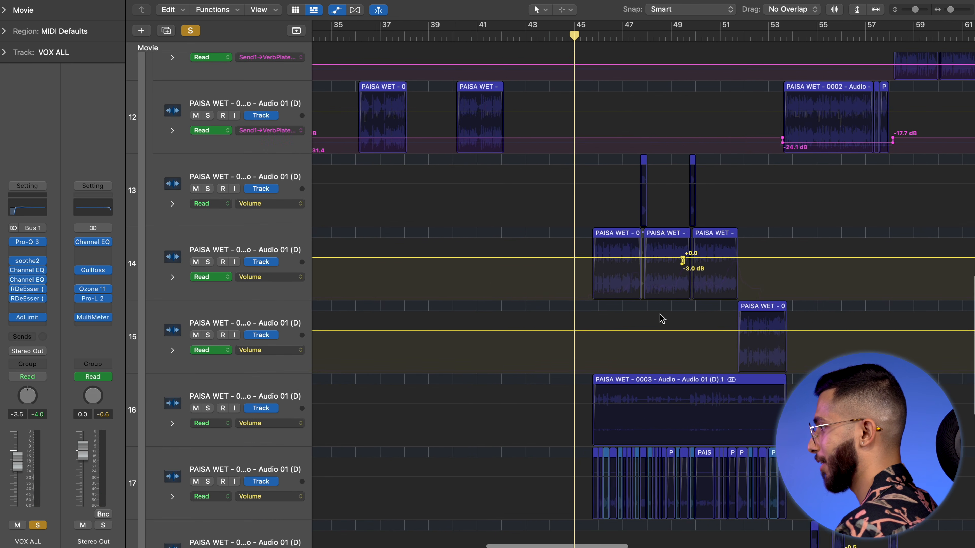
{"action": "left_click", "coordinate": [256, 246]}
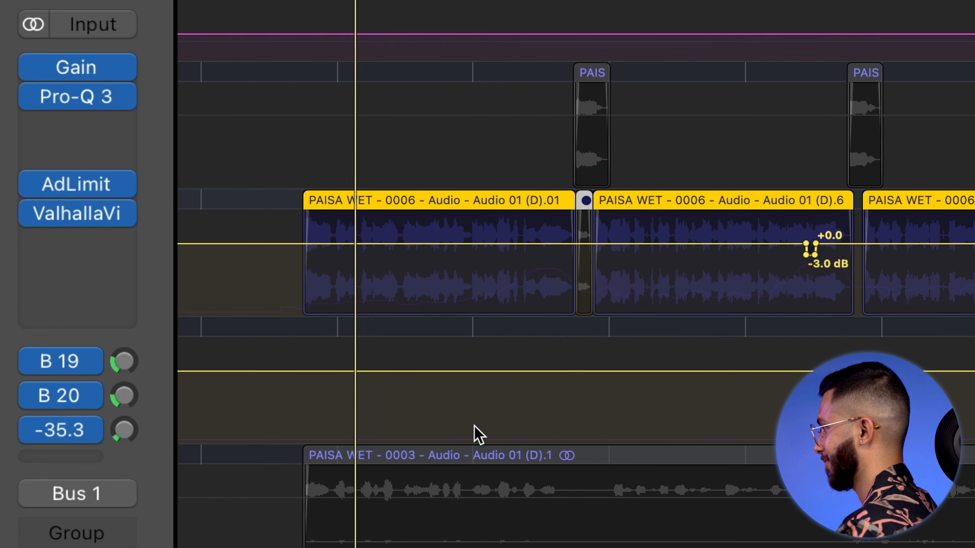
{"action": "key", "text": "super+Right"}
{"action": "key", "text": "super+Down"}
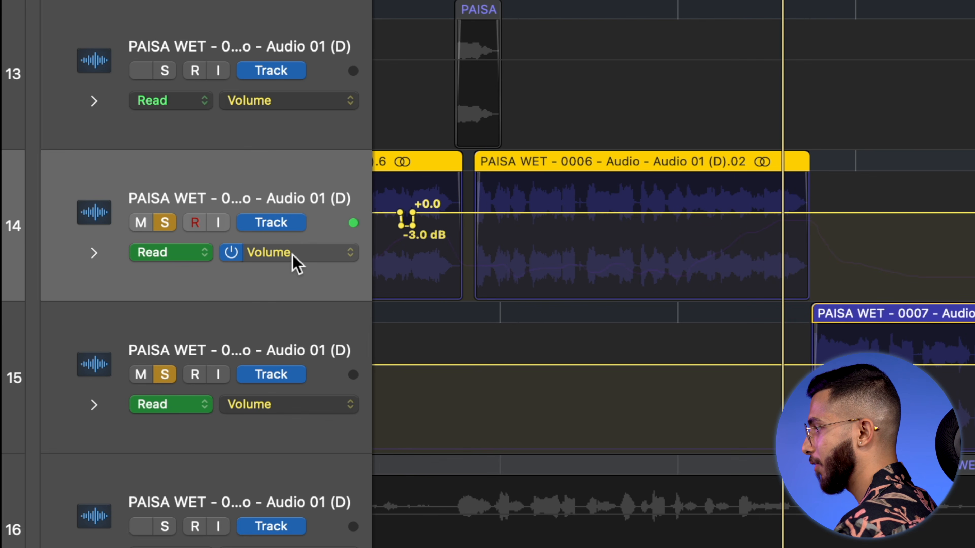
Show the Send 3 → LXP Hall automation on vocal tracks 14 and 15
{"action": "left_click", "coordinate": [273, 281]}
{"action": "left_click", "coordinate": [286, 291]}
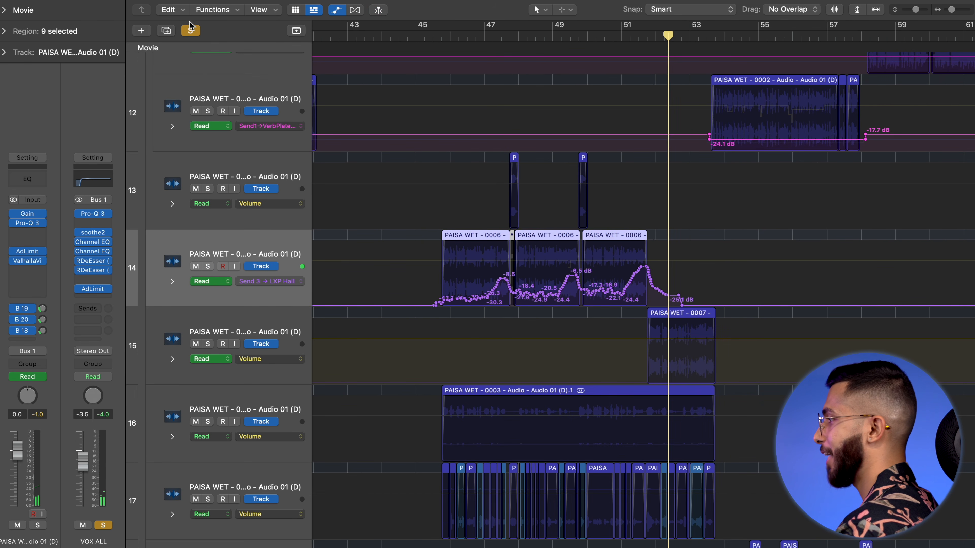
{"action": "scroll", "coordinate": [541, 272], "scroll_direction": "right", "scroll_amount": 15}
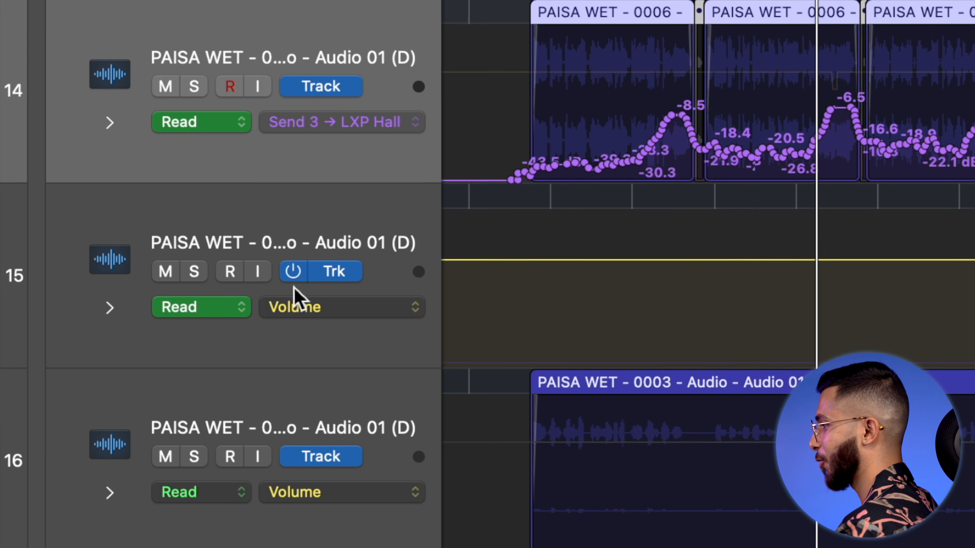
{"action": "left_click", "coordinate": [269, 359]}
{"action": "left_click", "coordinate": [409, 346]}
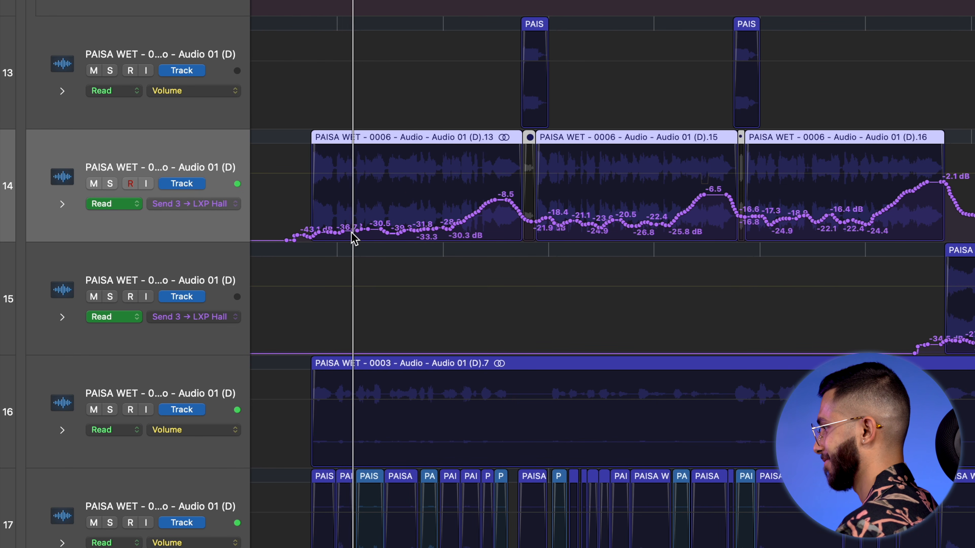
Select vocal tracks 14 and 15 together and solo them during playback
{"action": "scroll", "coordinate": [119, 177], "scroll_direction": "up", "scroll_amount": 5}
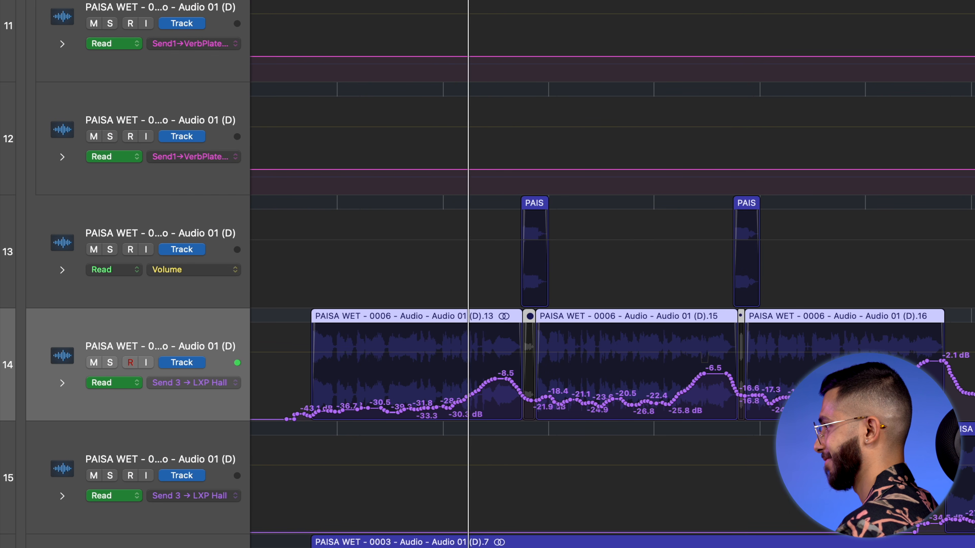
{"action": "scroll", "coordinate": [137, 383], "scroll_direction": "down", "scroll_amount": 5}
{"action": "left_click", "coordinate": [109, 287]}
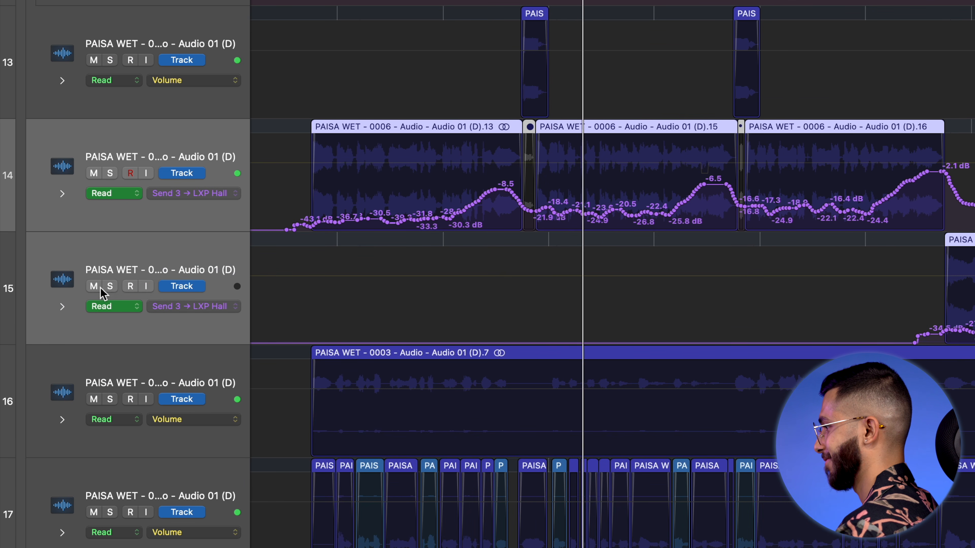
Follow the LXP Hall send automation on tracks 14 and 15 through regions 0006 .16 and 0007 .3
{"action": "key", "text": "super+Right"}
{"action": "scroll", "coordinate": [579, 424], "scroll_direction": "right", "scroll_amount": 9}
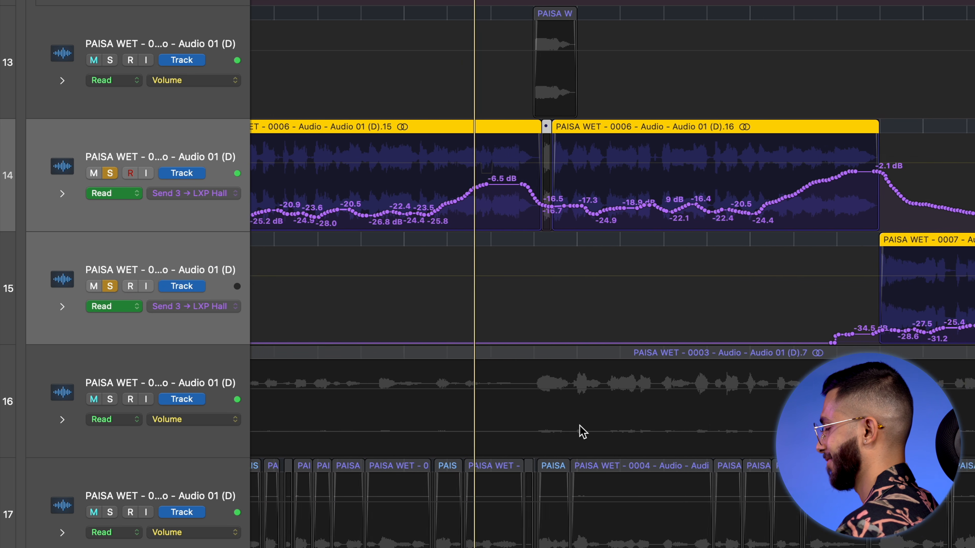
{"action": "scroll", "coordinate": [582, 432], "scroll_direction": "right", "scroll_amount": 5}
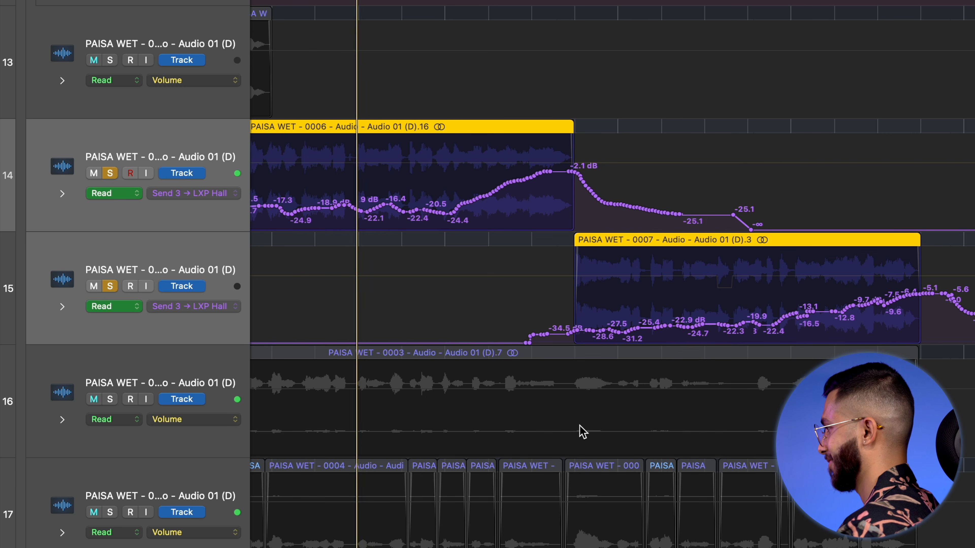
{"action": "key", "text": "super+Right"}
{"action": "scroll", "coordinate": [581, 431], "scroll_direction": "right", "scroll_amount": 5}
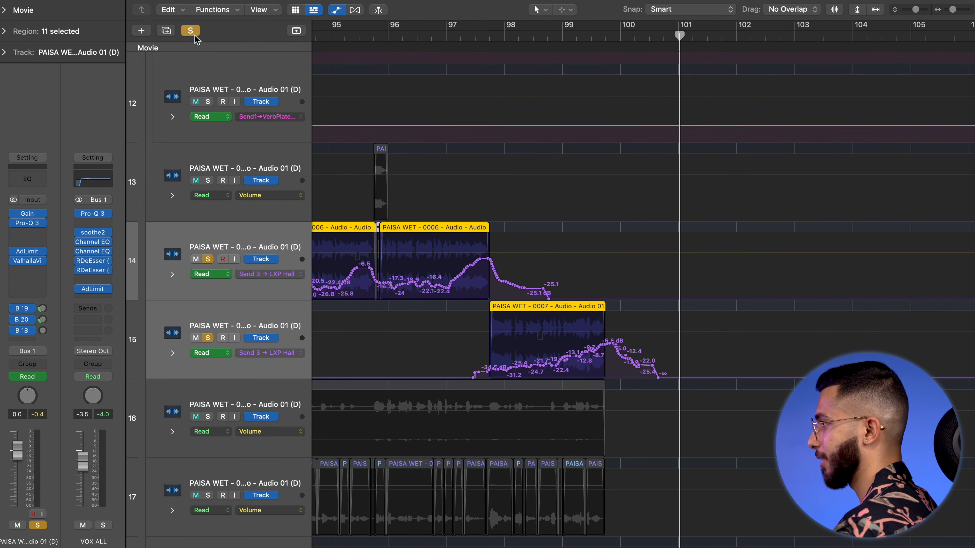
Turn off solo mode and the track automation view, and return the playhead to the start of the song
{"action": "left_click", "coordinate": [195, 35]}
{"action": "key", "text": "Return"}
{"action": "key", "text": "a"}
{"action": "scroll", "coordinate": [493, 177], "scroll_direction": "down", "scroll_amount": 10}
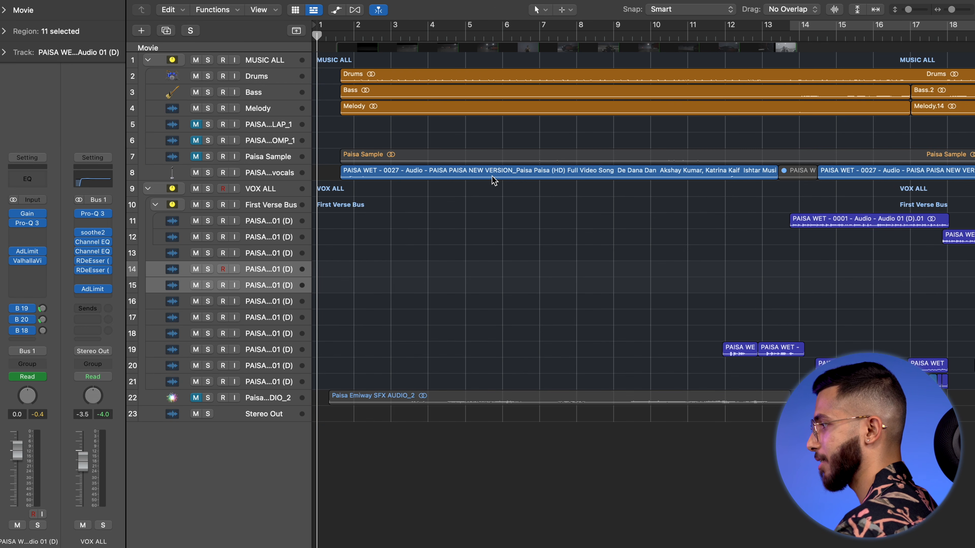
Select the Stereo Out track and open the Ozone 11 plug-in in its channel strip
{"action": "left_click", "coordinate": [263, 415]}
{"action": "scroll", "coordinate": [440, 332], "scroll_direction": "up", "scroll_amount": 5}
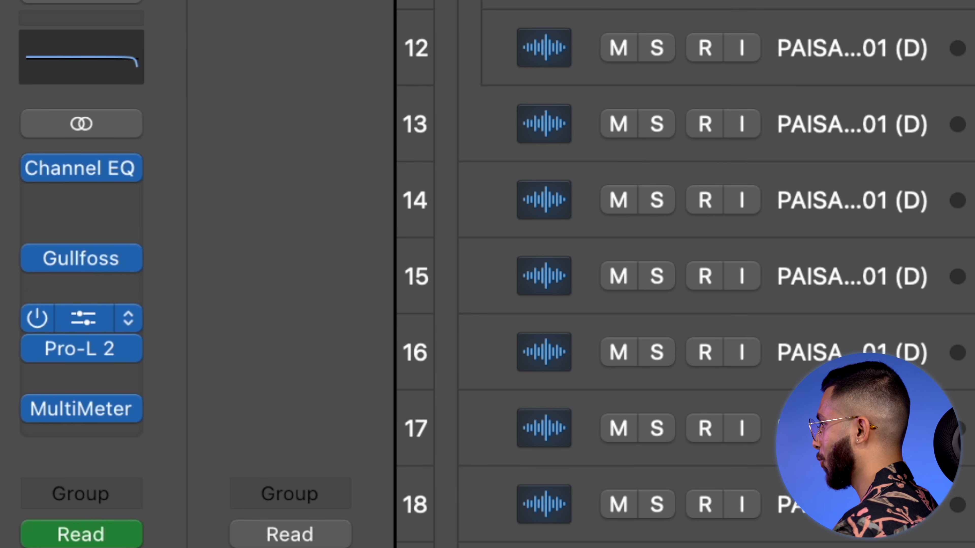
{"action": "left_click", "coordinate": [83, 318]}
{"action": "left_click_drag", "start_coordinate": [616, 87], "coordinate": [510, 54]}
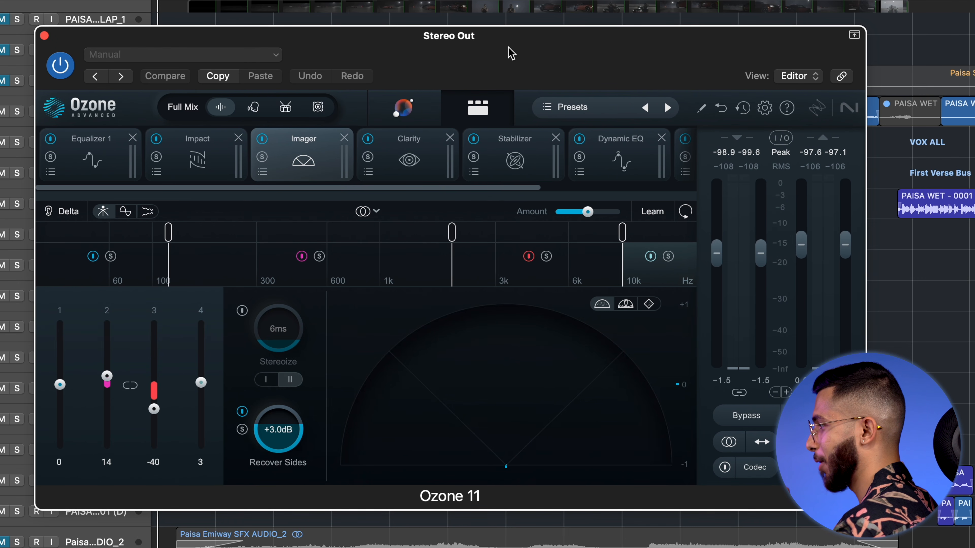
Examine Ozone 11's Equalizer 1, Impact, Imager, Clarity, Stabilizer and Dynamic EQ modules in turn
{"action": "left_click", "coordinate": [77, 155]}
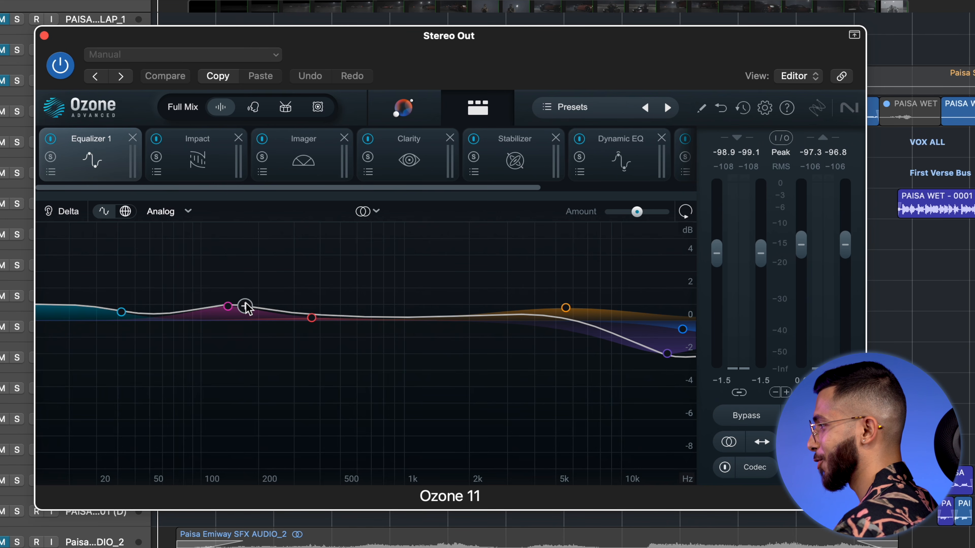
{"action": "left_click", "coordinate": [191, 146]}
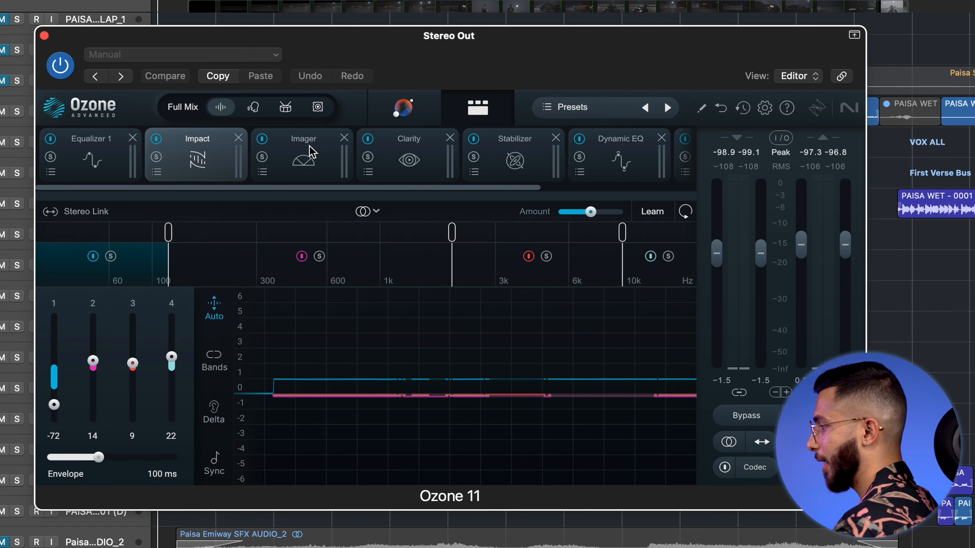
{"action": "left_click", "coordinate": [306, 147]}
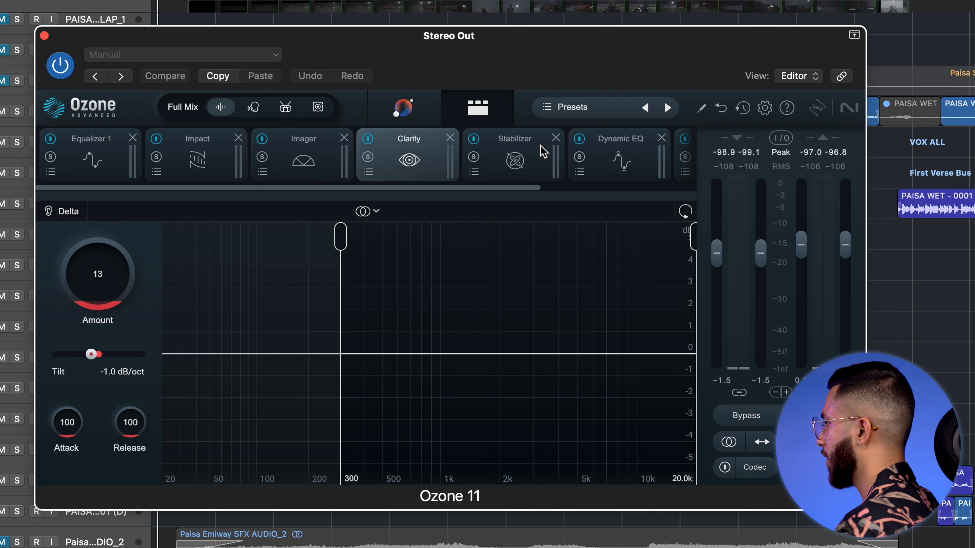
{"action": "left_click", "coordinate": [542, 149]}
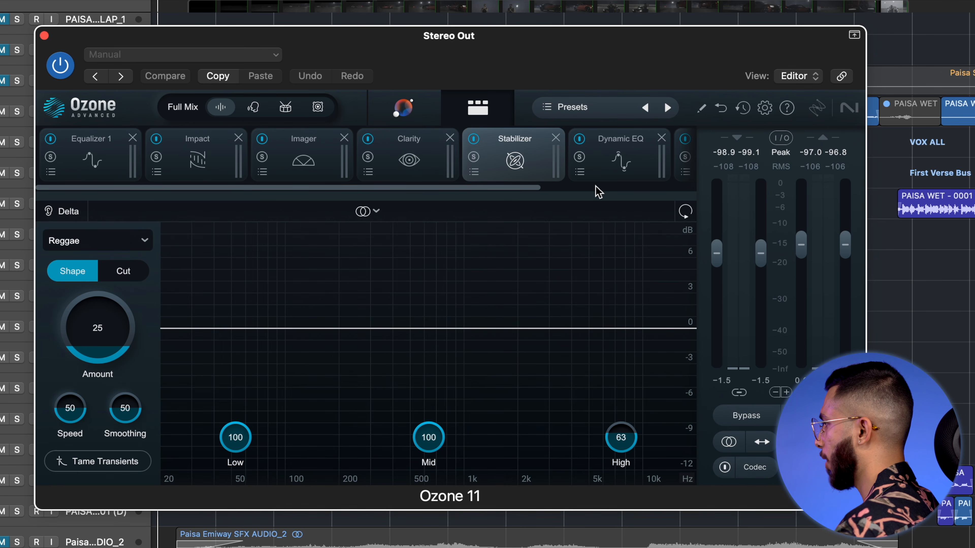
{"action": "left_click", "coordinate": [637, 153]}
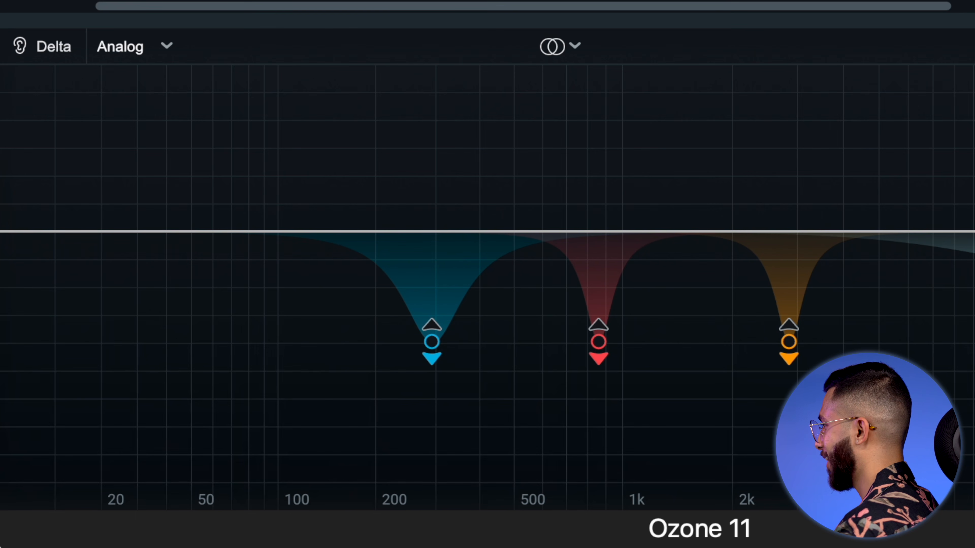
{"action": "left_click", "coordinate": [634, 177]}
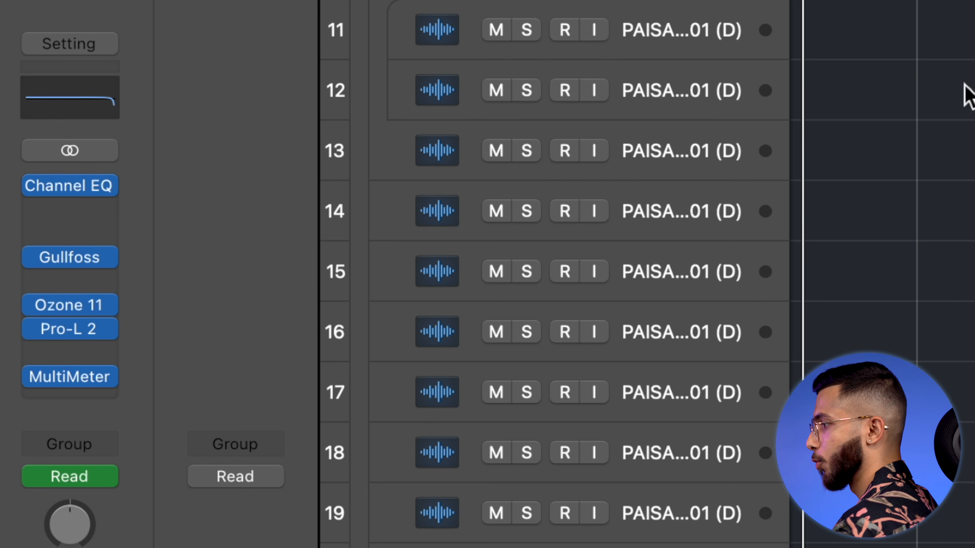
Open Gullfoss on Stereo Out, examine its Recover and Tame settings, and close it
{"action": "left_click", "coordinate": [73, 256]}
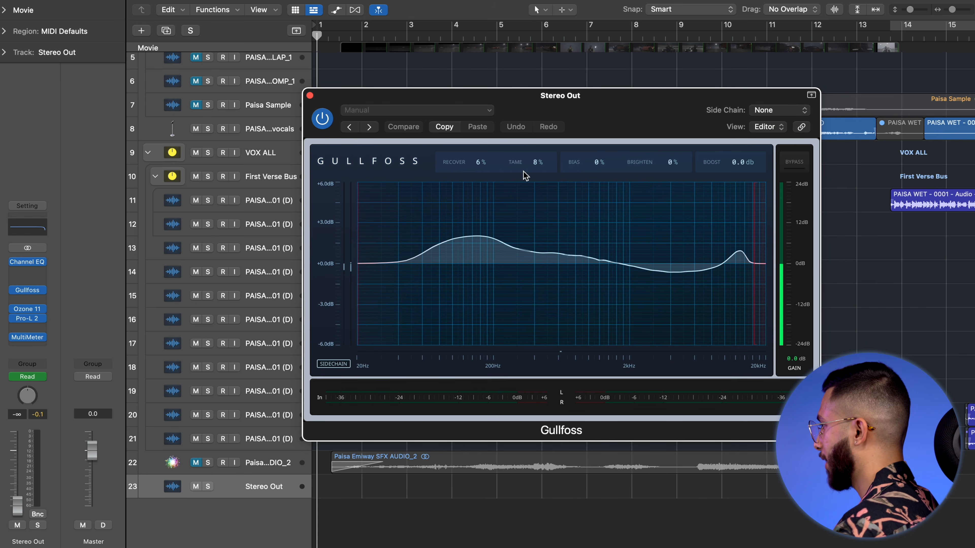
{"action": "scroll", "coordinate": [663, 81], "scroll_direction": "right", "scroll_amount": 10}
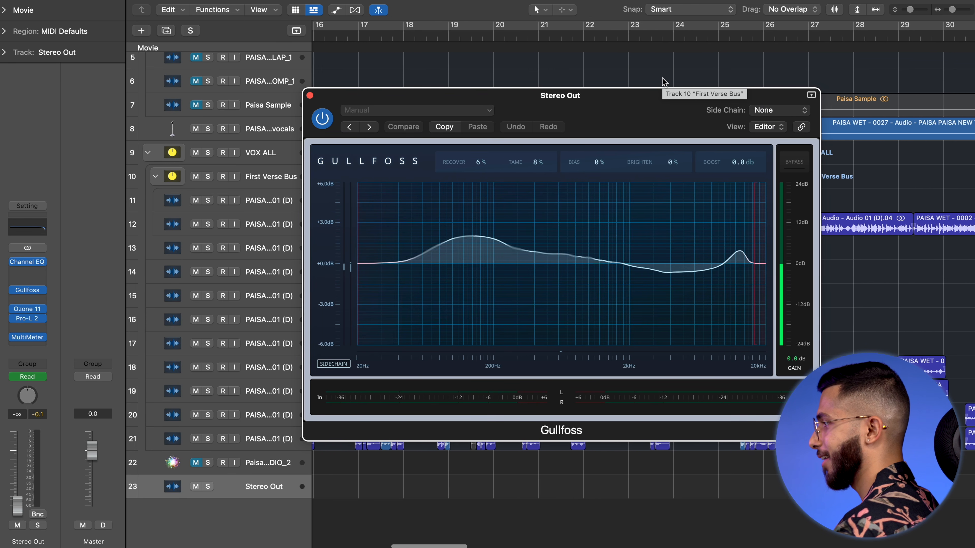
{"action": "left_click", "coordinate": [190, 32]}
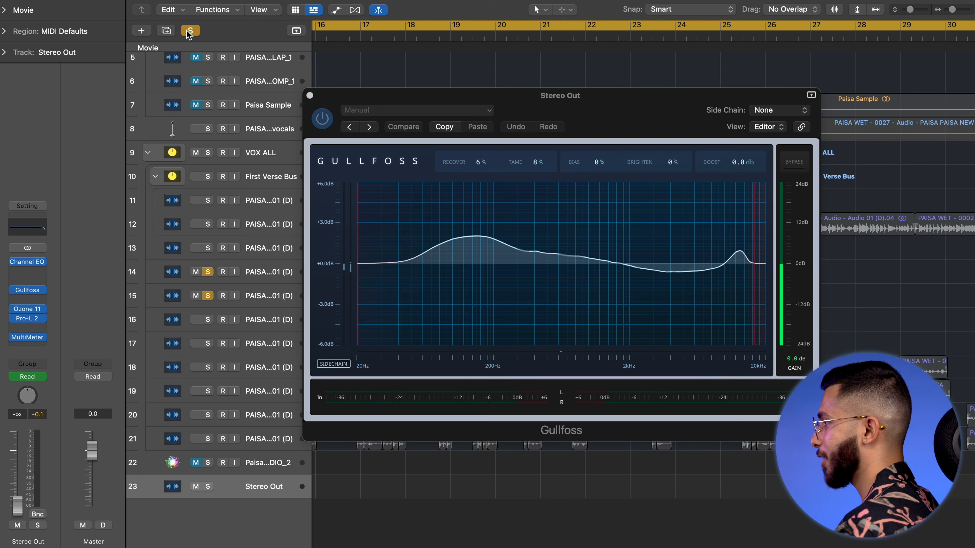
{"action": "left_click", "coordinate": [310, 96]}
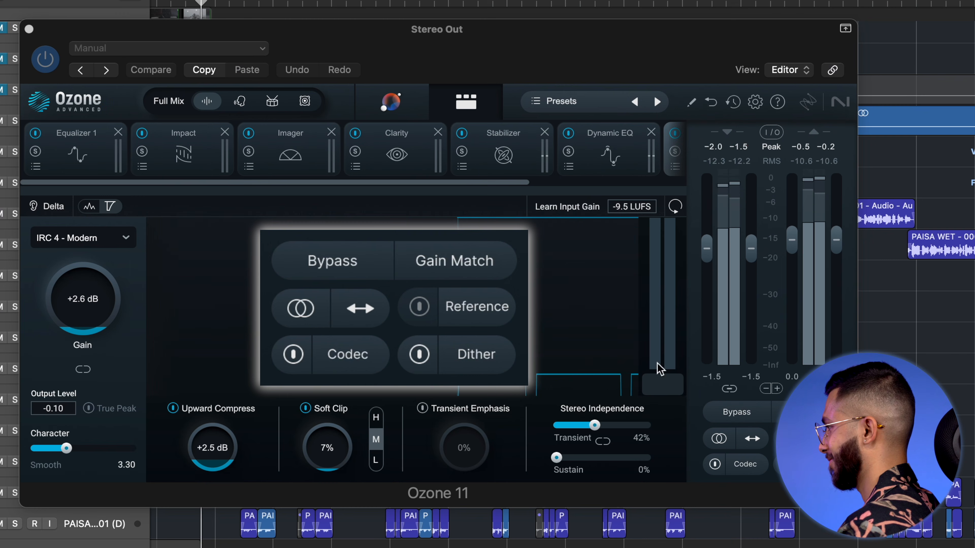
Compare the mix during playback with Ozone 11 bypassed and active, leaving it active and closing its window
{"action": "left_click", "coordinate": [724, 414]}
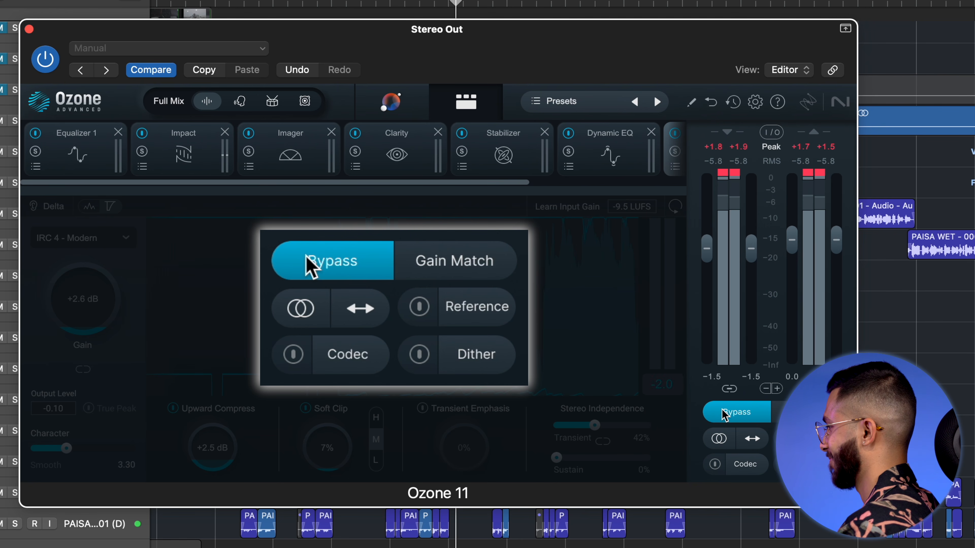
{"action": "left_click", "coordinate": [724, 414]}
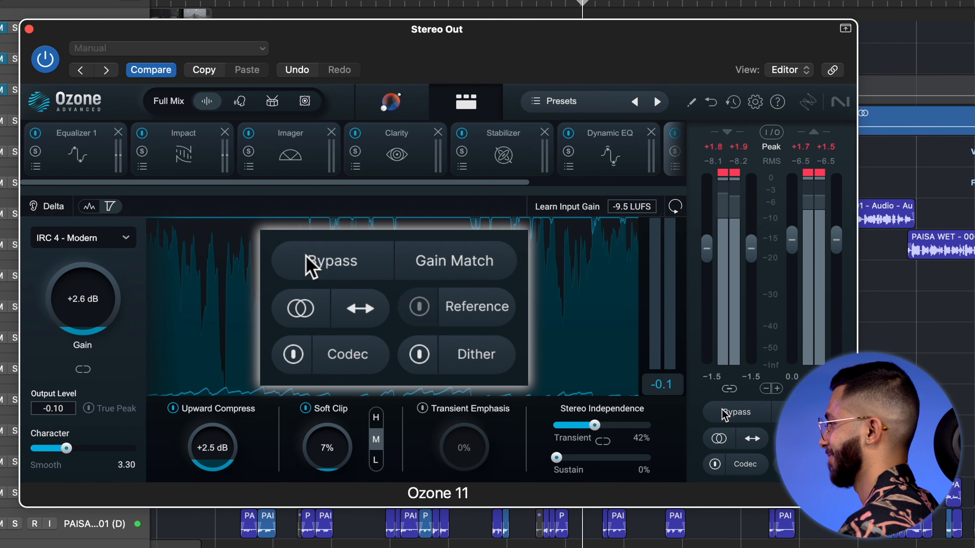
{"action": "left_click", "coordinate": [724, 413]}
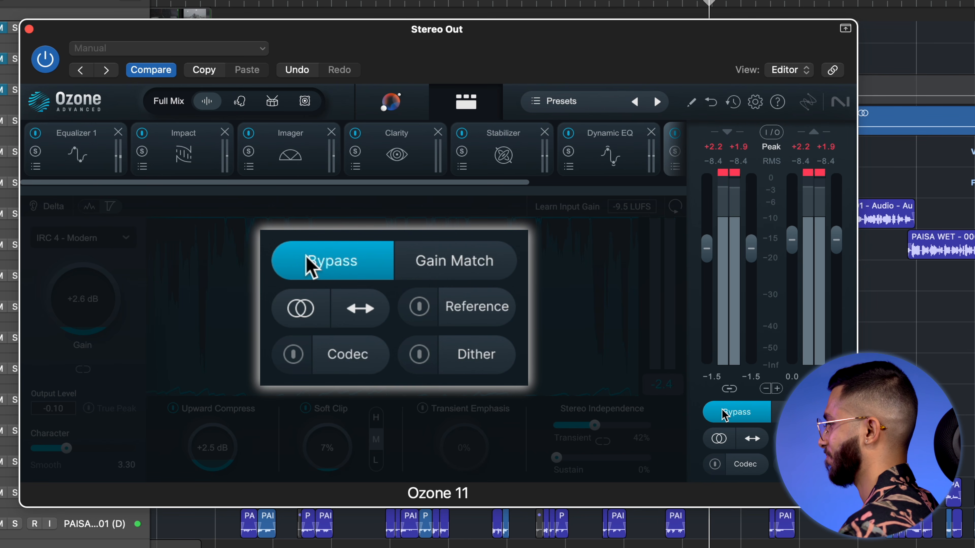
{"action": "left_click", "coordinate": [724, 414]}
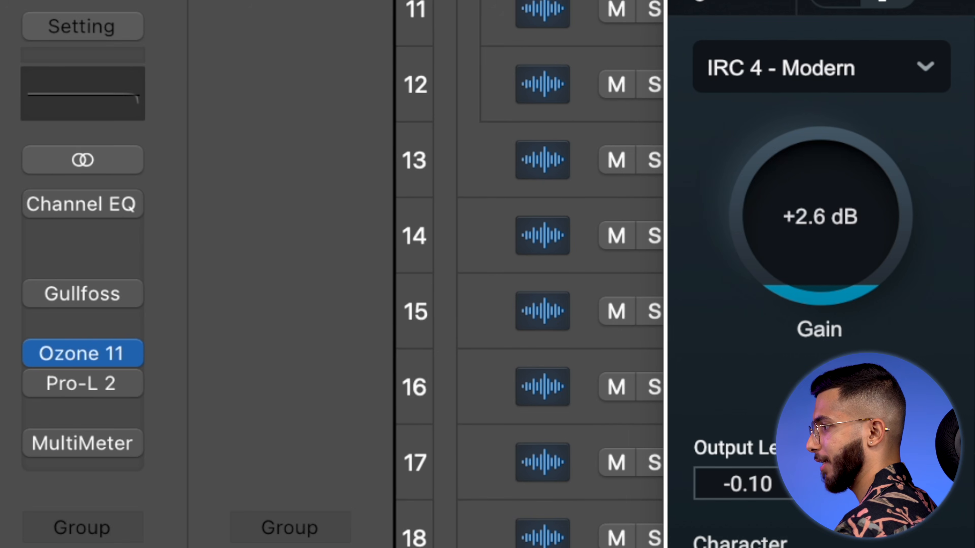
{"action": "left_click", "coordinate": [219, 59]}
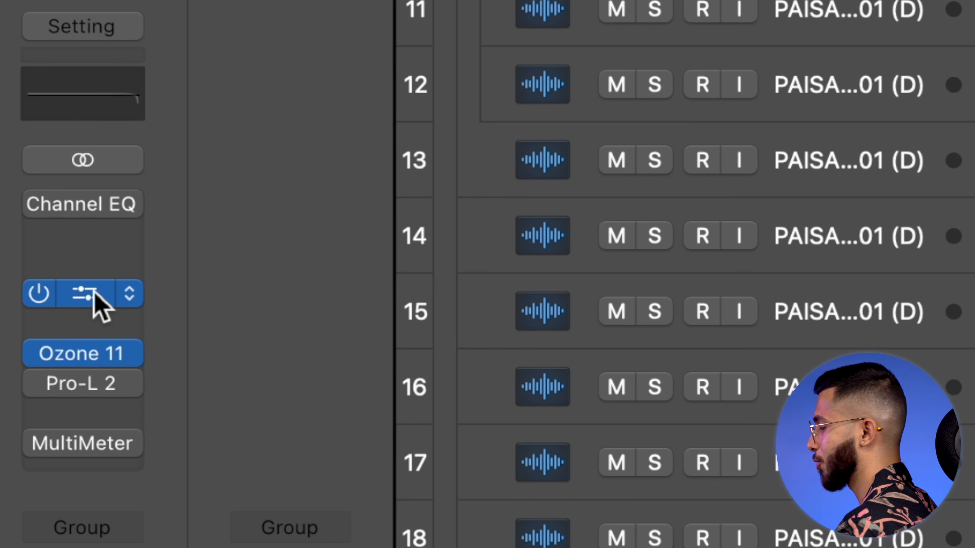
Open Gullfoss on Stereo Out and compare the playing mix with it bypassed and active, leaving it active
{"action": "left_click", "coordinate": [100, 288]}
{"action": "left_click_drag", "start_coordinate": [548, 96], "coordinate": [475, 67]}
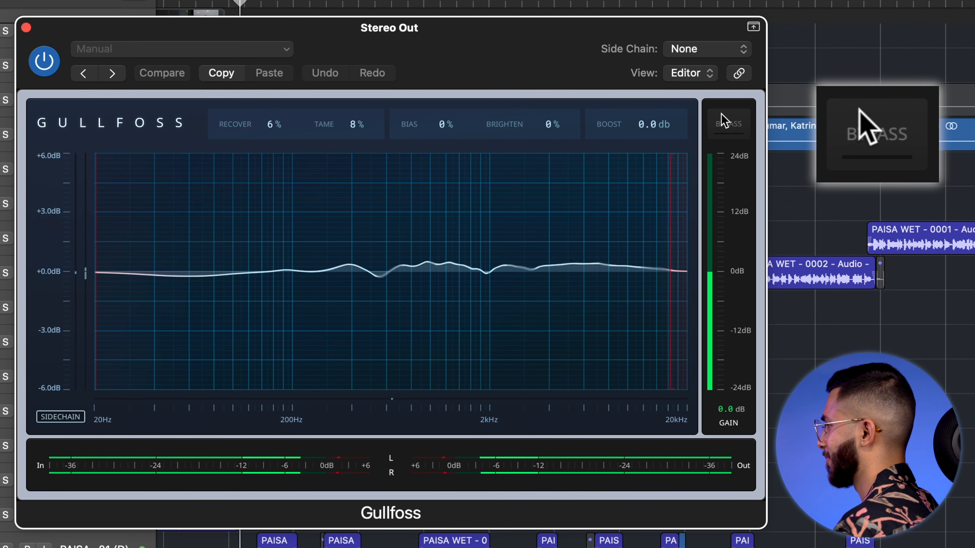
{"action": "left_click", "coordinate": [721, 114]}
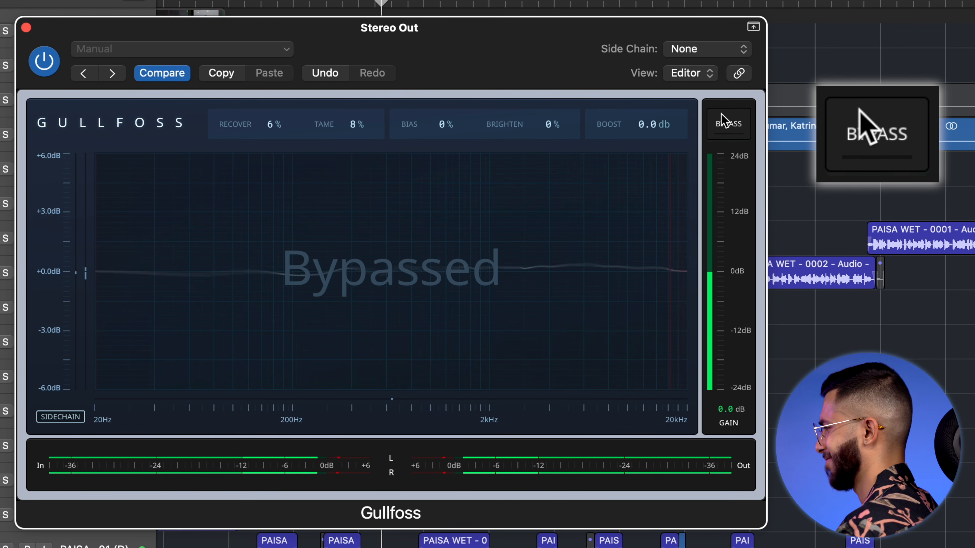
{"action": "left_click", "coordinate": [721, 114]}
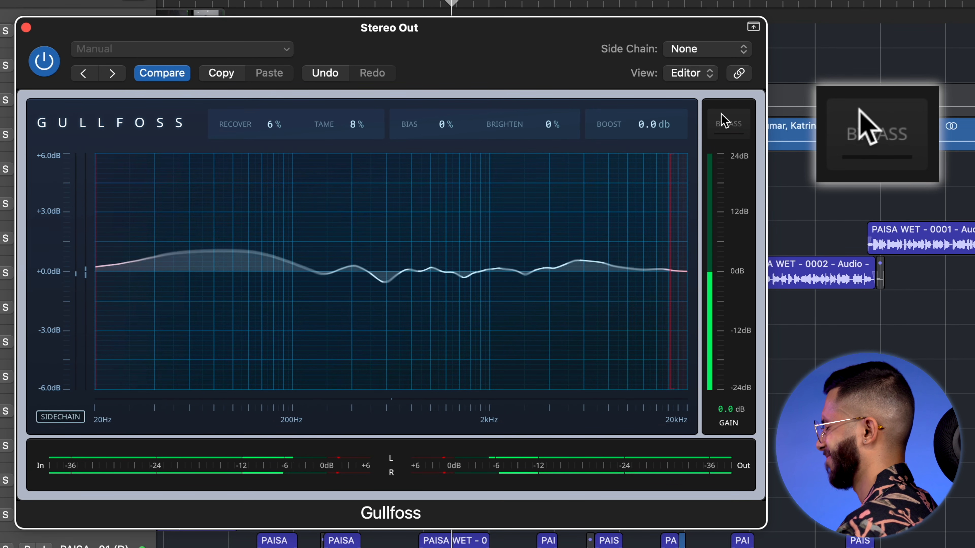
{"action": "left_click", "coordinate": [721, 114]}
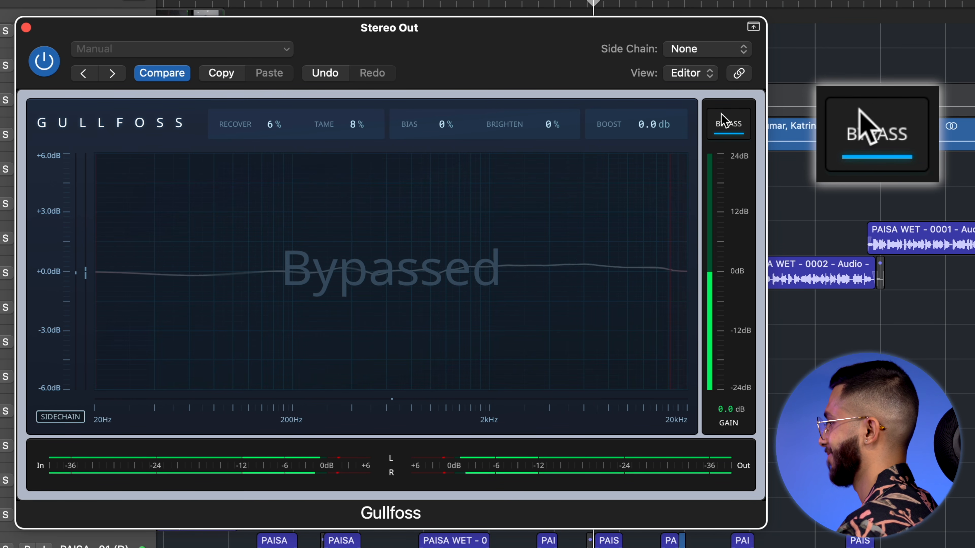
{"action": "left_click", "coordinate": [721, 114]}
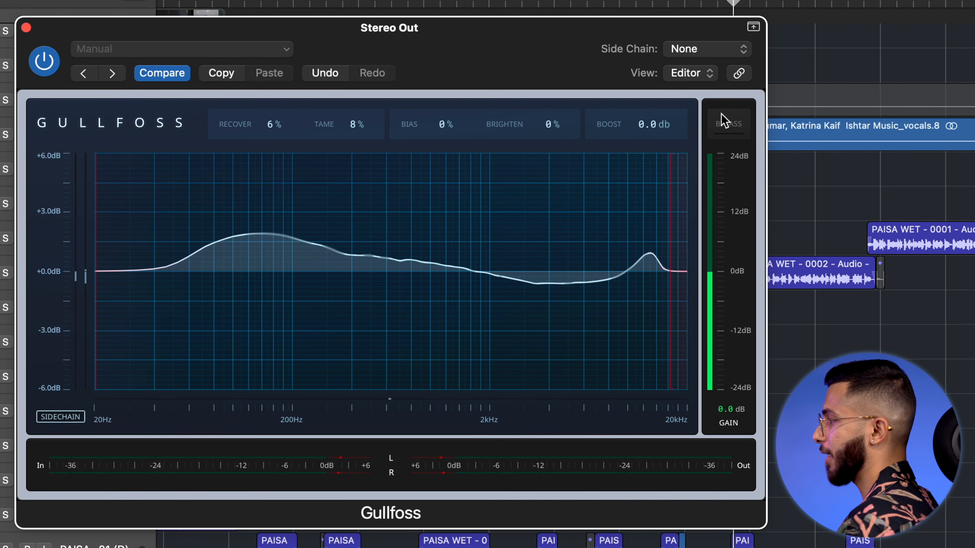
{"action": "left_click", "coordinate": [222, 56]}
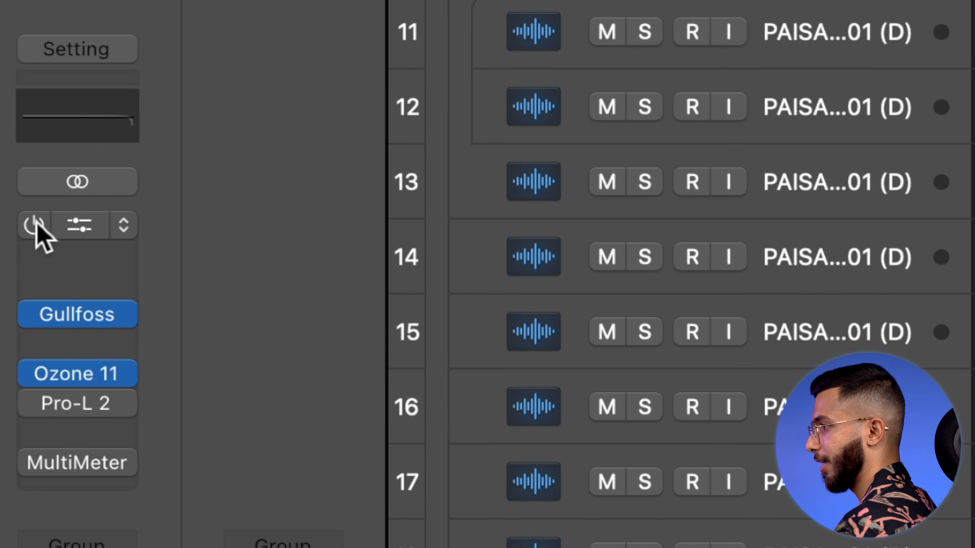
Turn on Channel EQ on Stereo Out and play the mix with Pro-L 2 open to check its loudness and output controls
{"action": "left_click", "coordinate": [13, 262]}
{"action": "left_click", "coordinate": [86, 224]}
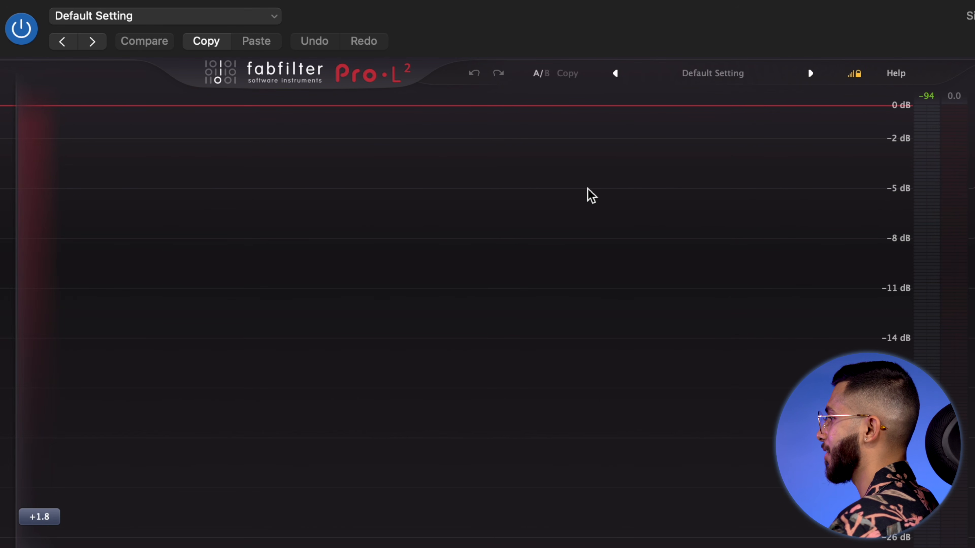
{"action": "key", "text": "space"}
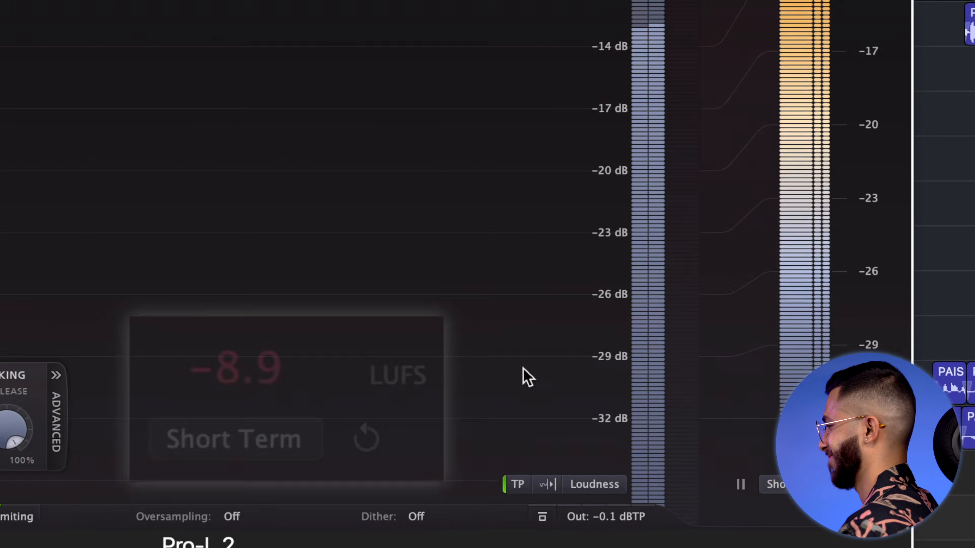
{"action": "mouse_move", "coordinate": [680, 518]}
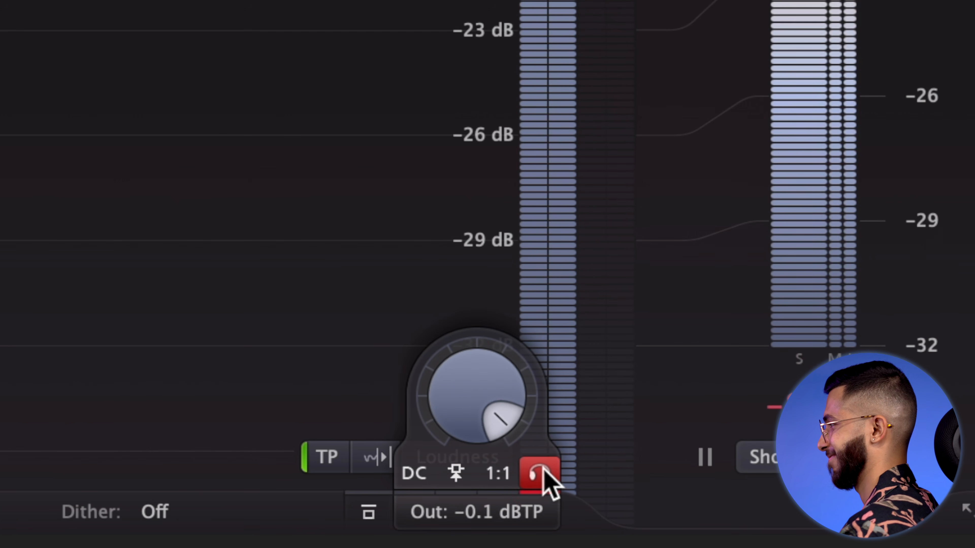